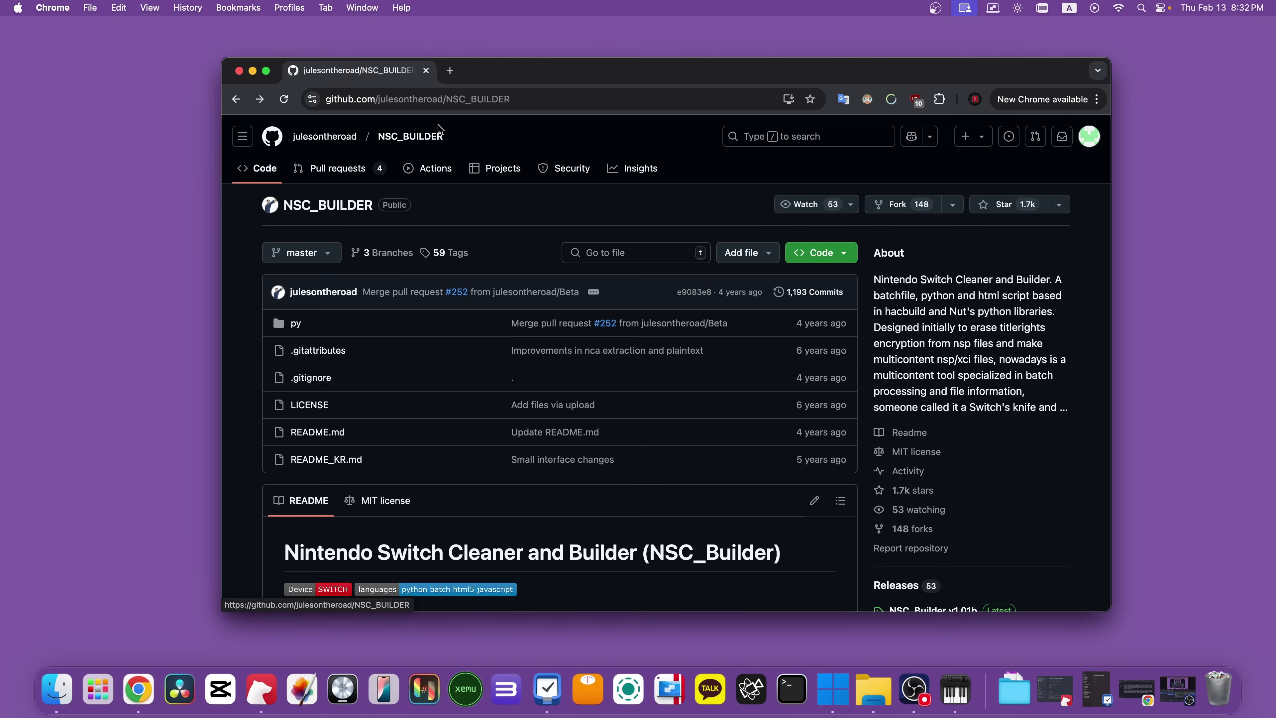
Open the NSC_Builder v1.01b release and download NSCB_101bx64.zip from its Assets.
scroll(1005, 329, down, 7)
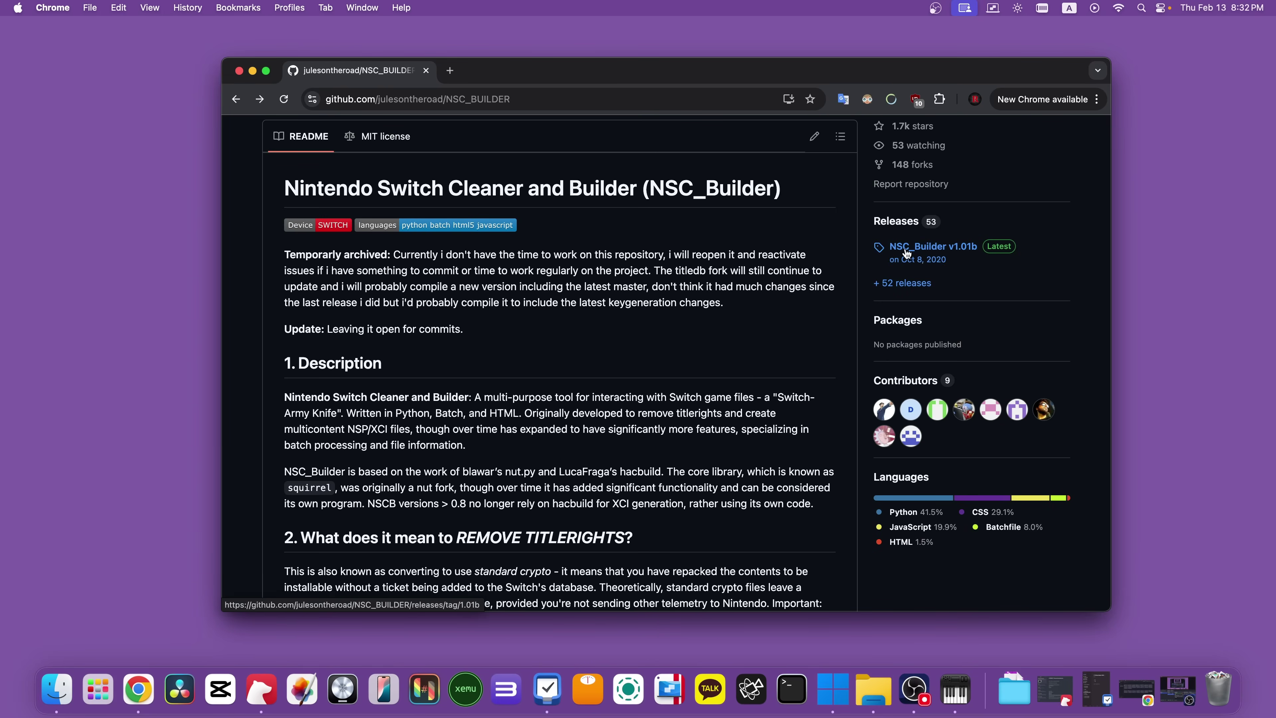
click(946, 246)
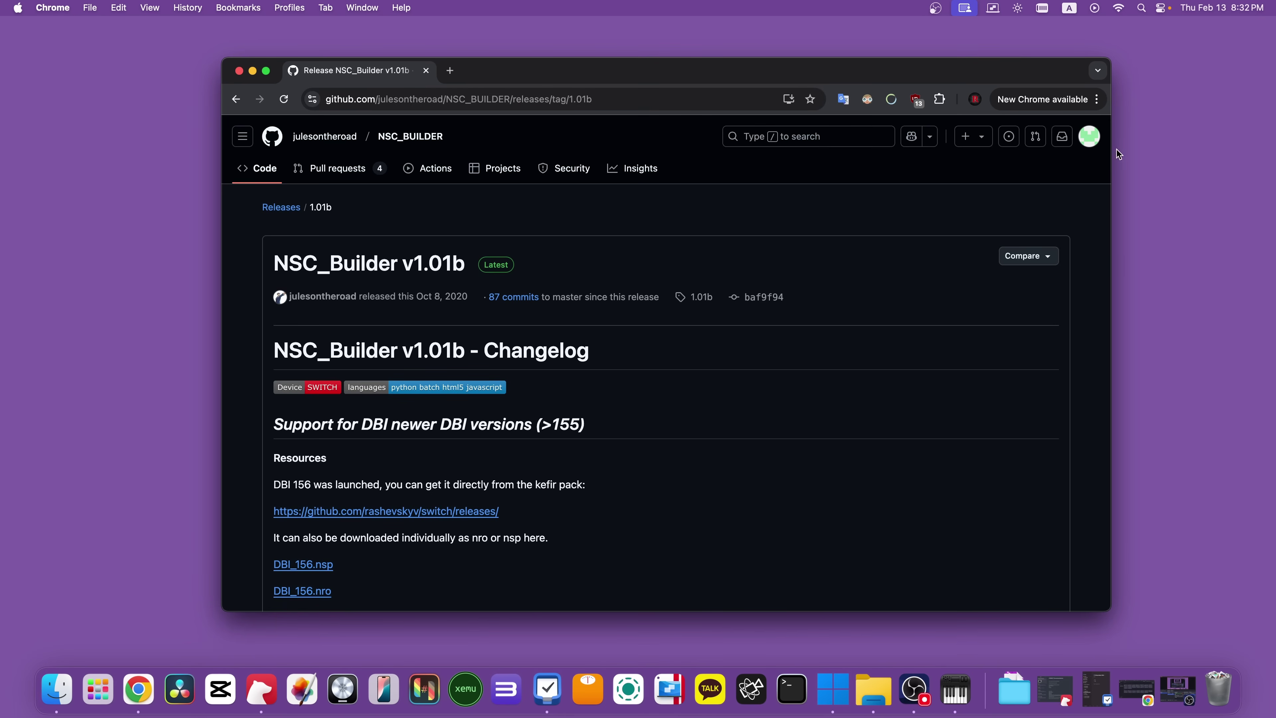
scroll(1105, 164, down, 12)
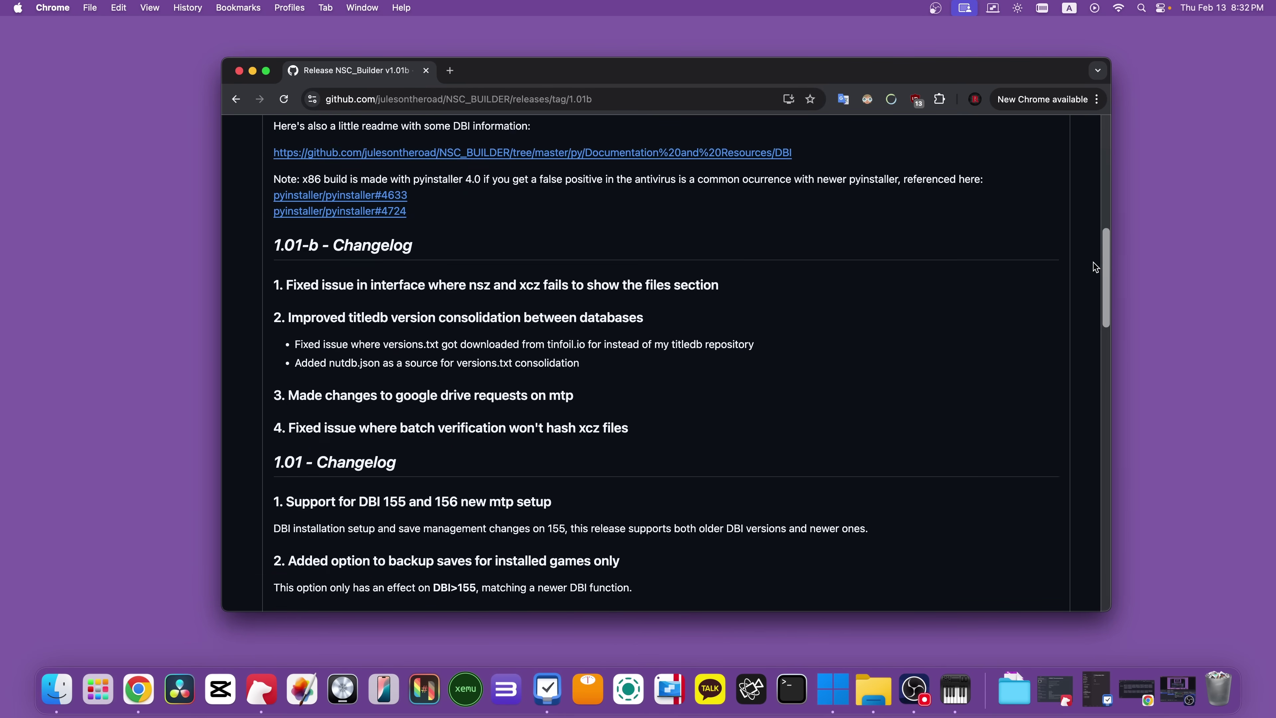
scroll(1095, 267, down, 15)
scroll(252, 405, up, 5)
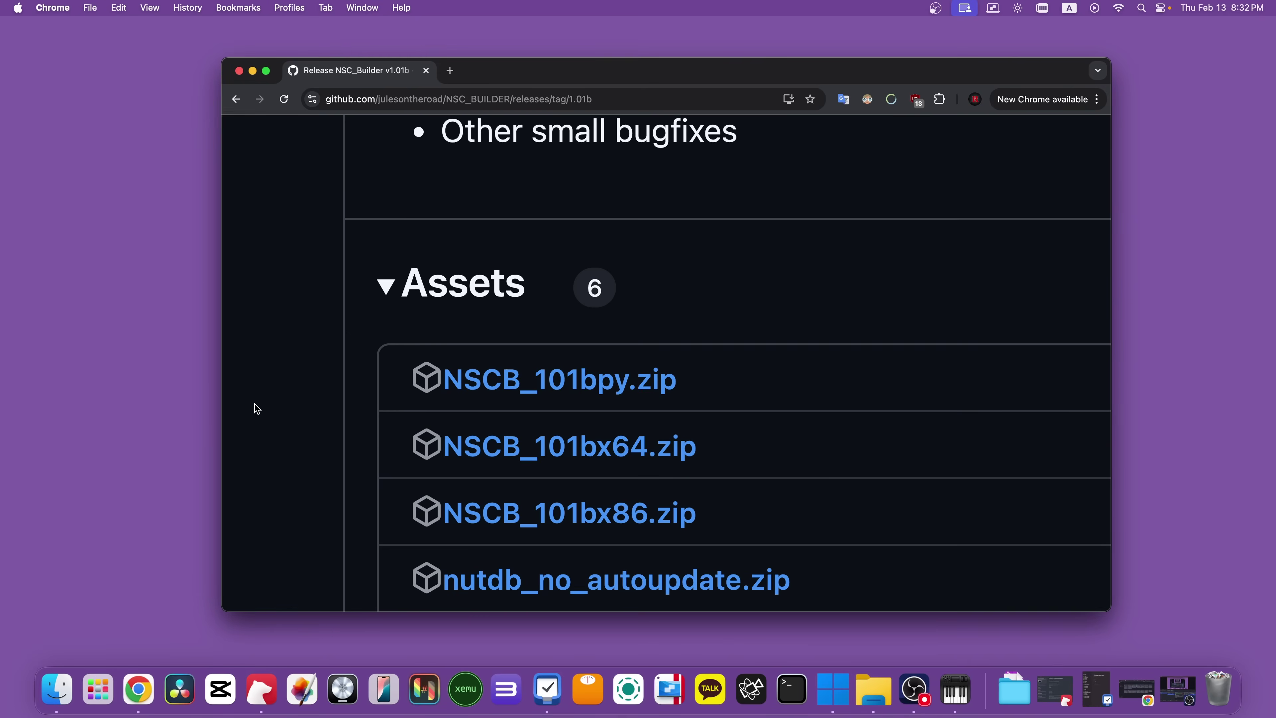
scroll(413, 342, down, 3)
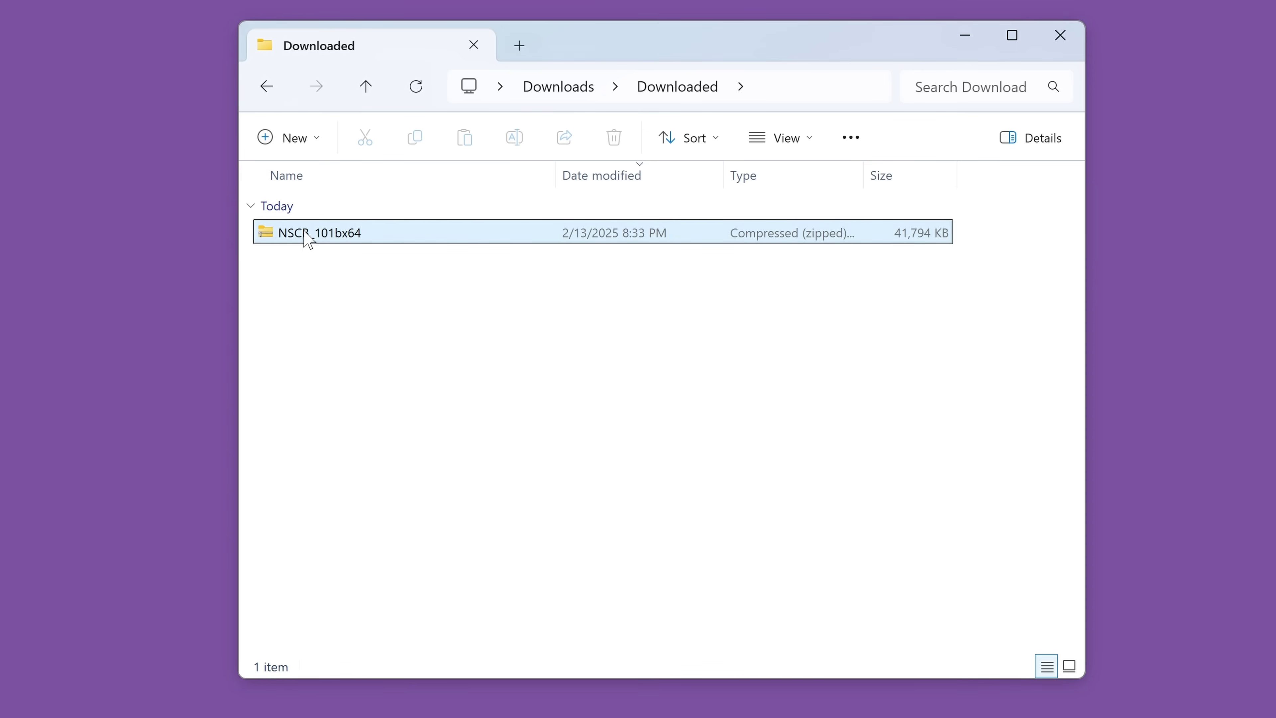
Extract NSCB_101bx64.zip into an NSCB_101bx64 folder and open the extracted folder.
right_click(326, 240)
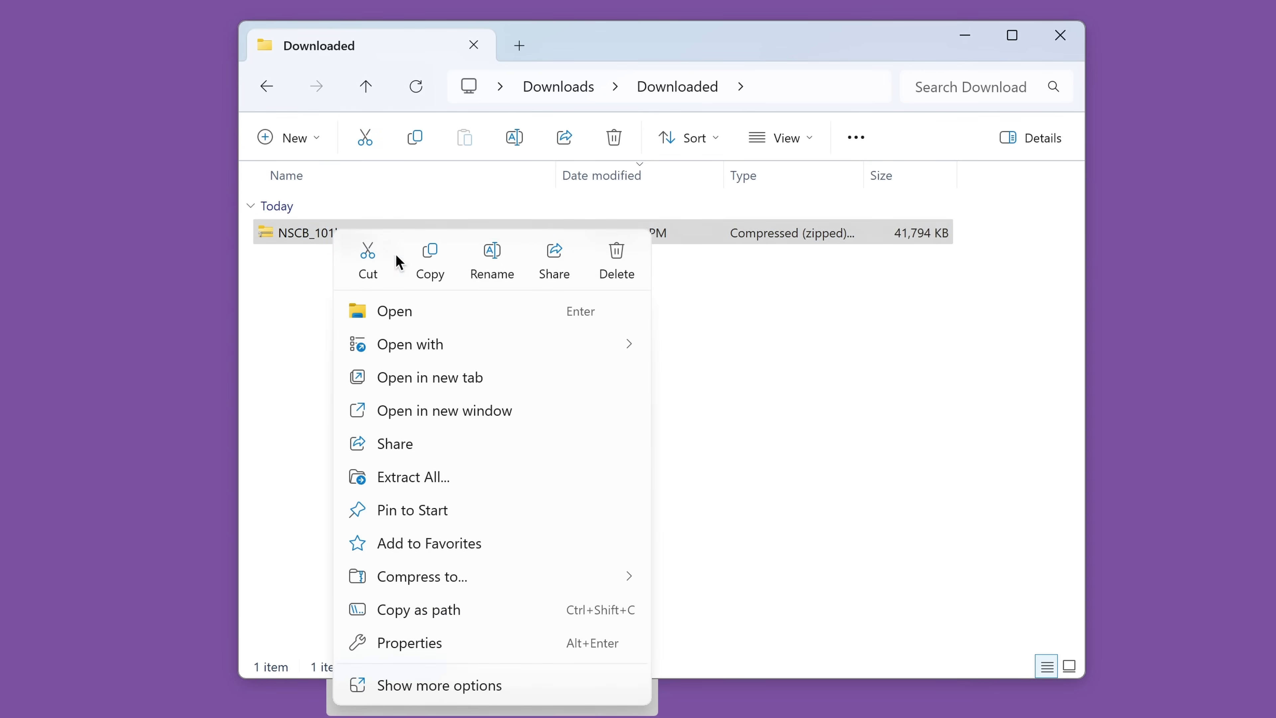
click(440, 480)
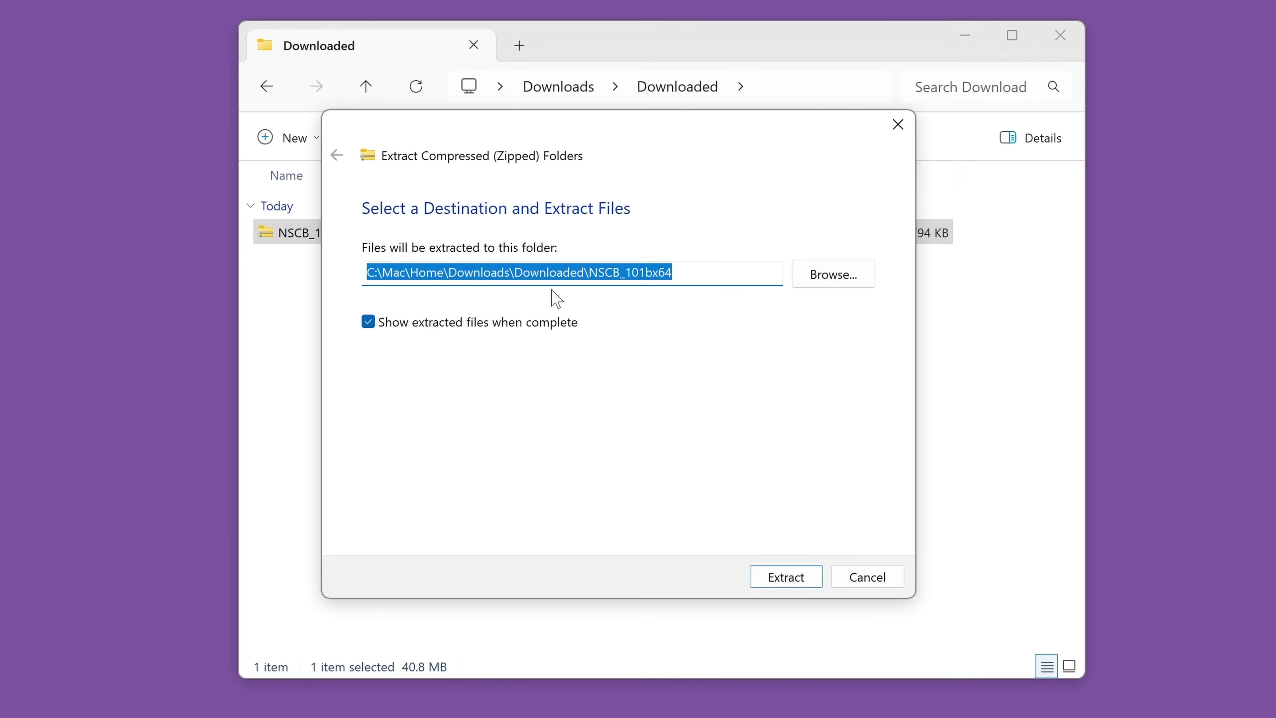
mouse_move(584, 272)
mouse_down()
mouse_move(703, 273)
mouse_move(593, 278)
mouse_up()
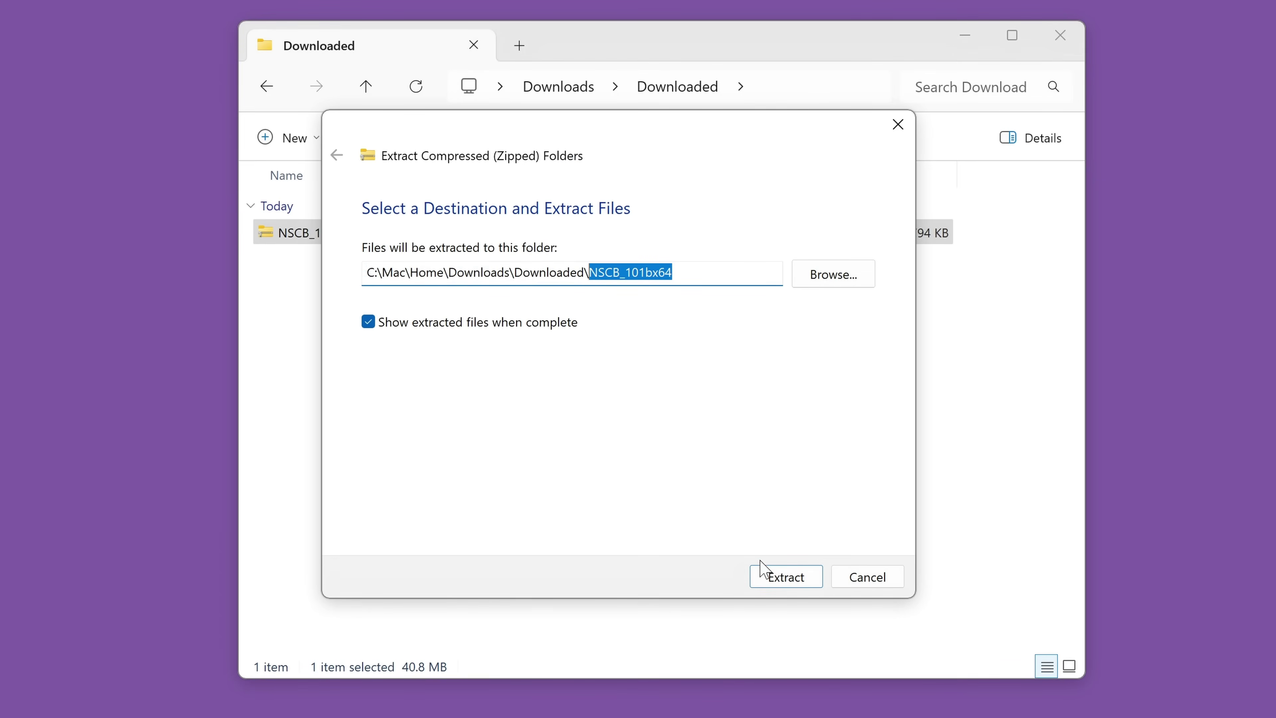
click(764, 573)
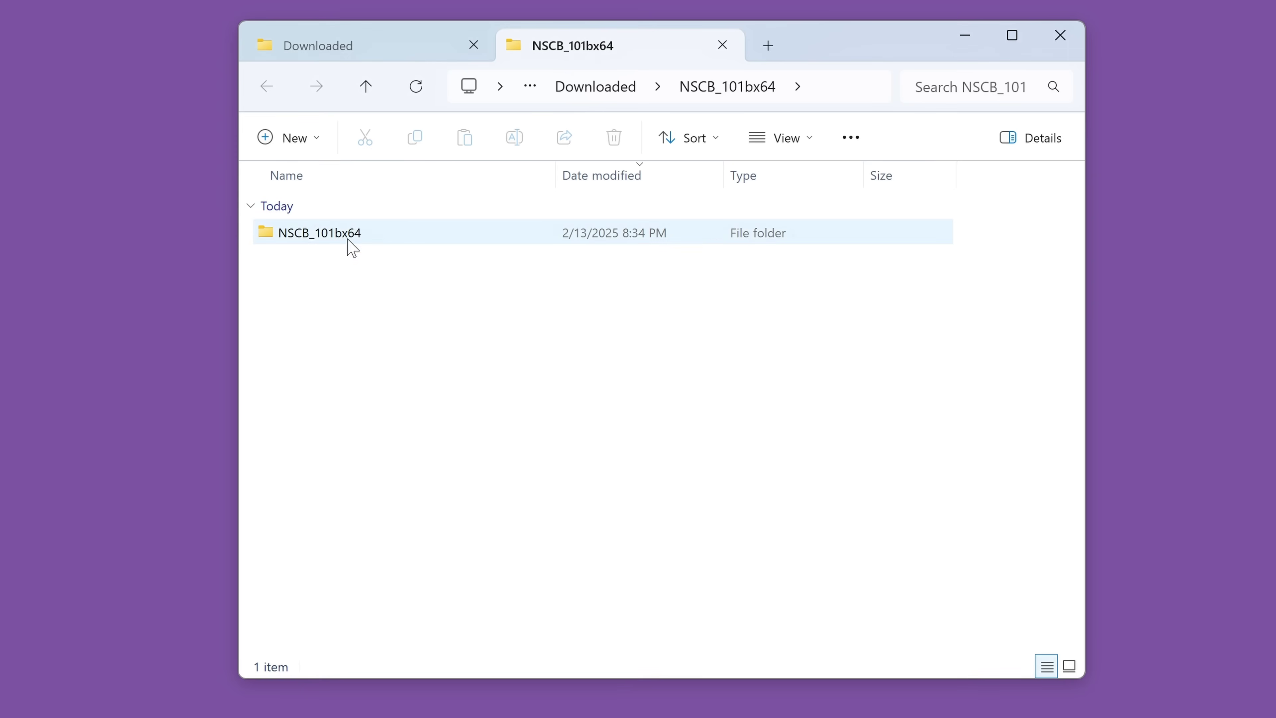
double_click(345, 235)
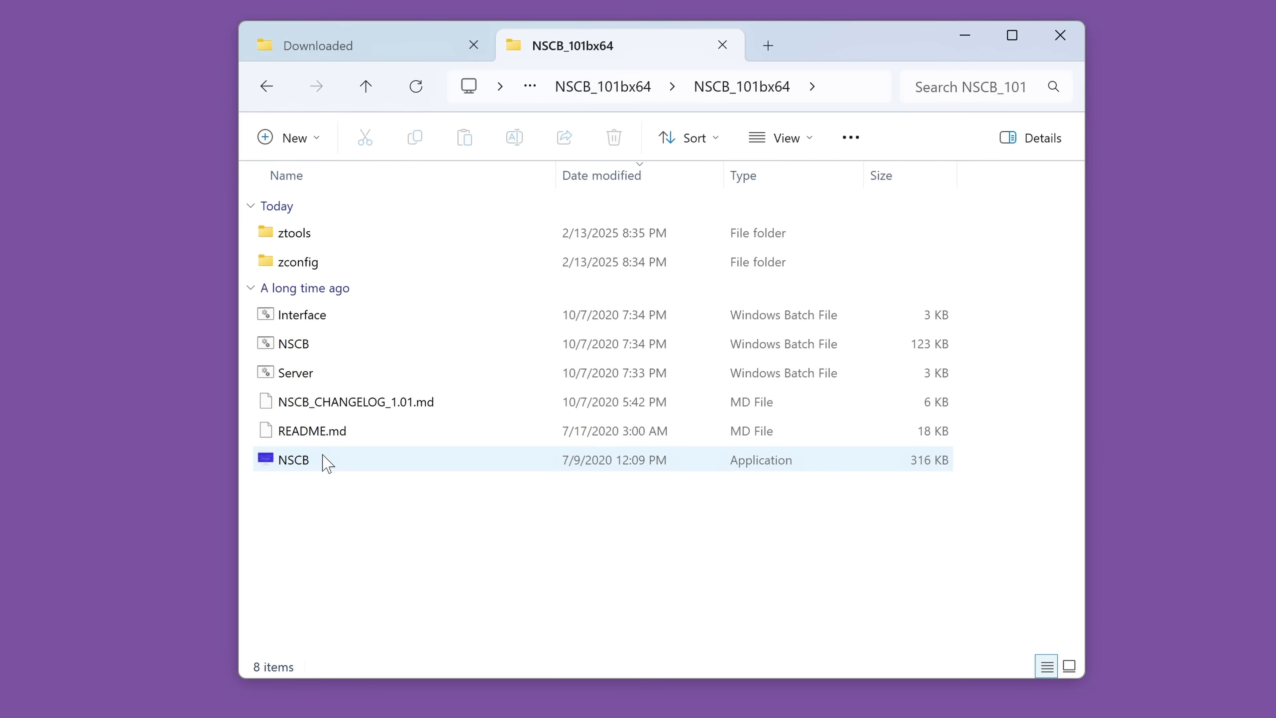
mouse_move(314, 246)
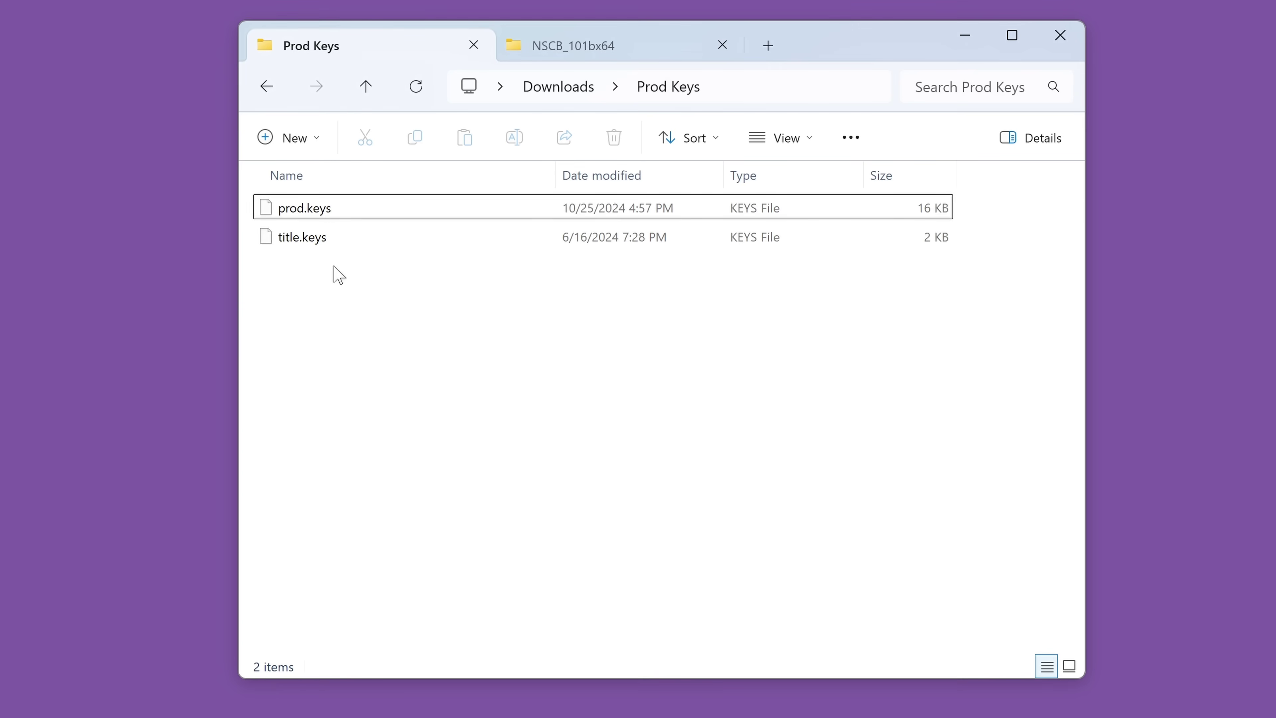
Copy prod.keys from the Prod Keys folder and return to the NSCB_101bx64 folder.
click(291, 208)
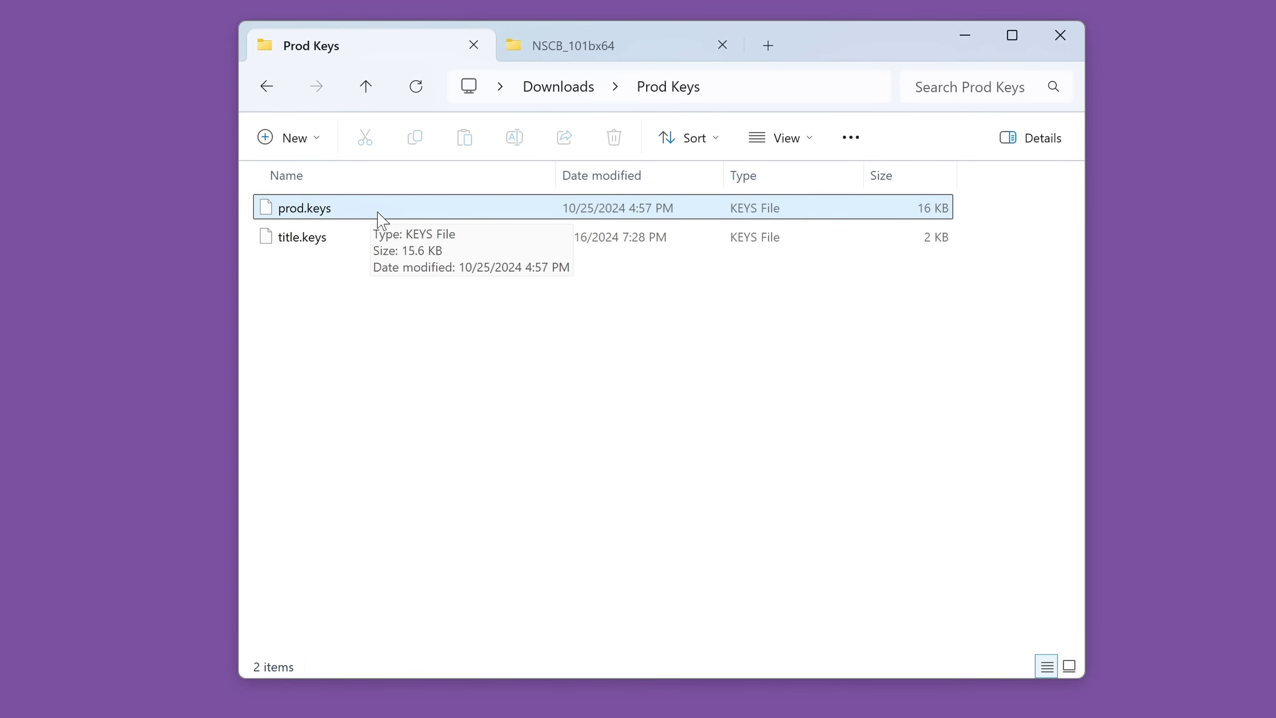
right_click(308, 207)
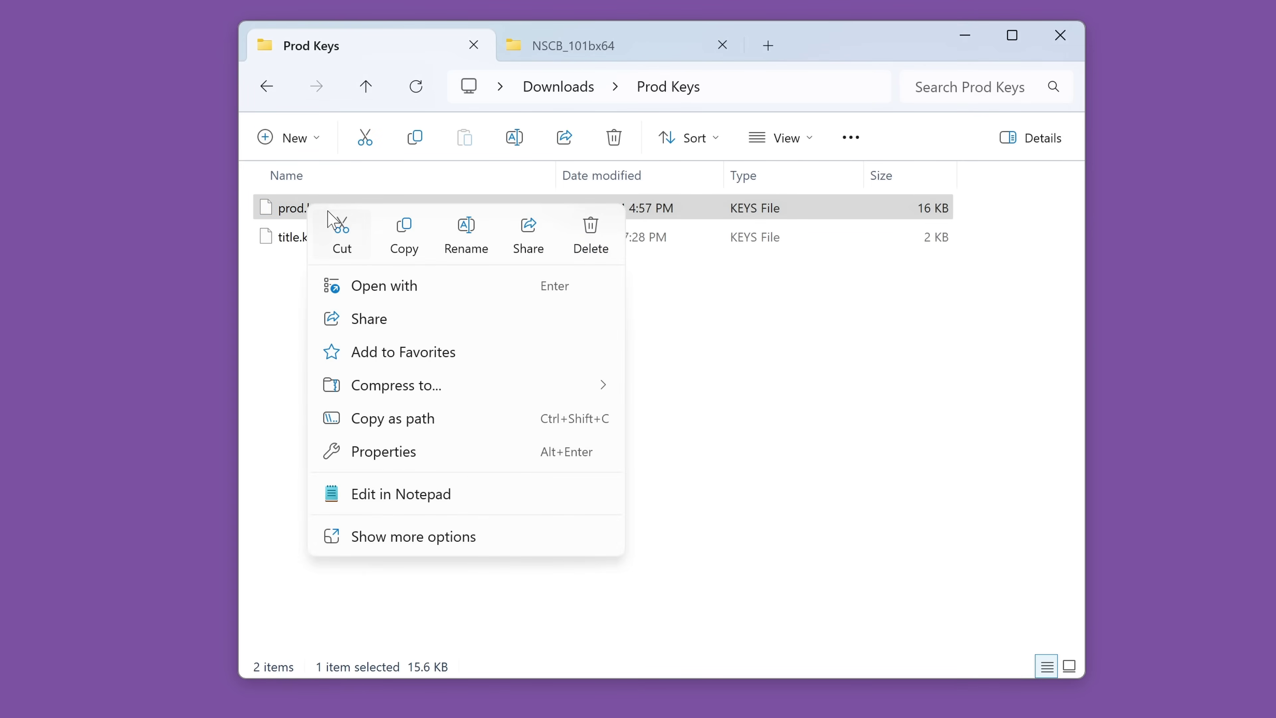
click(400, 240)
key(ctrl+Tab)
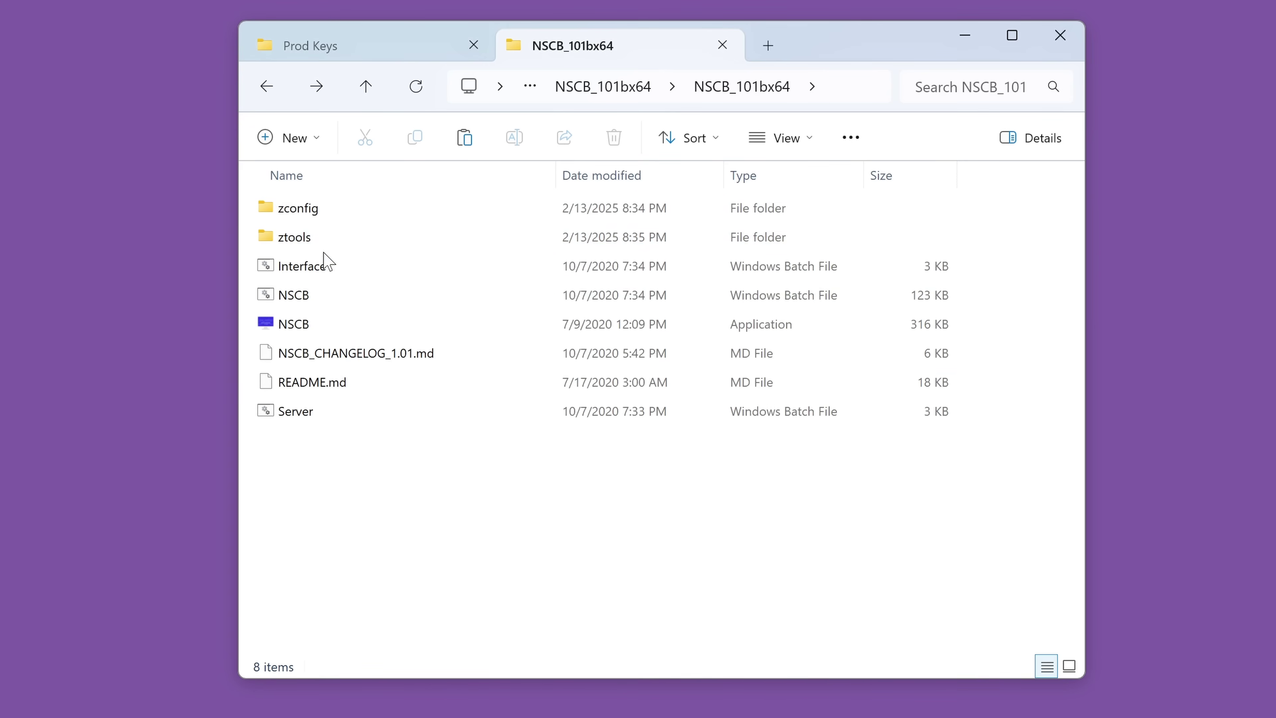
Paste the copied prod.keys into the ztools folder.
click(289, 242)
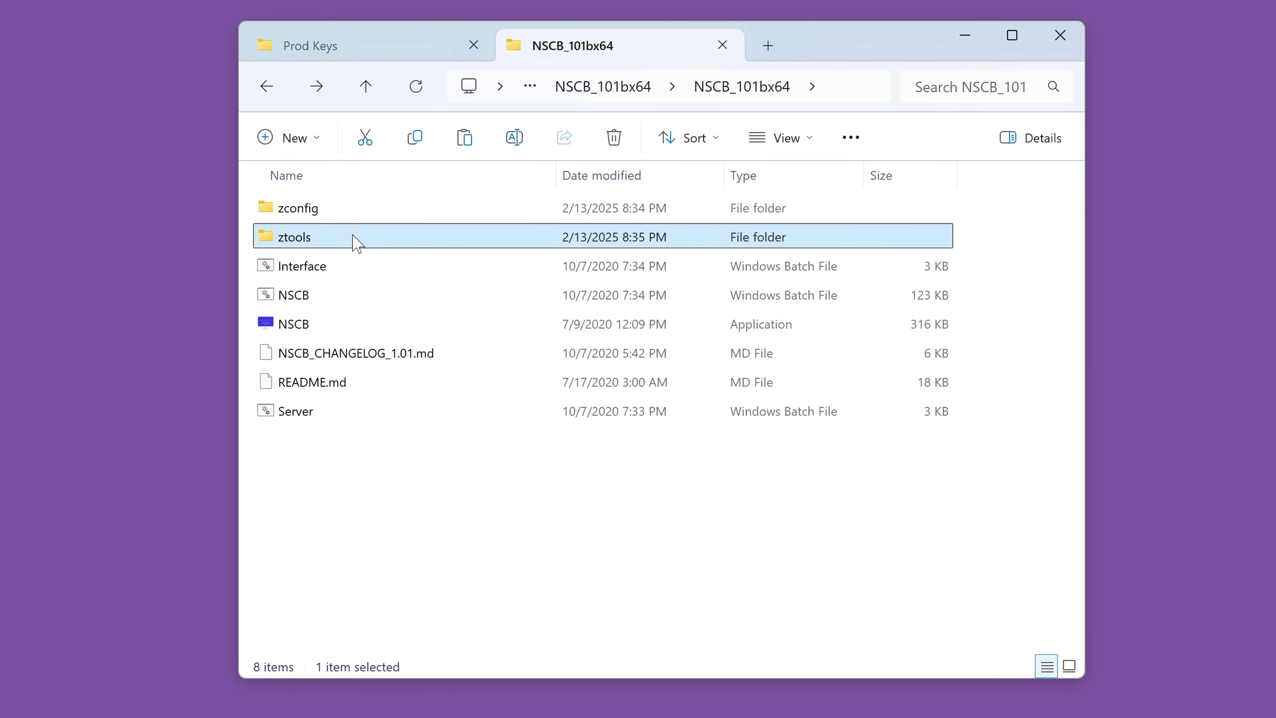
double_click(356, 244)
right_click(970, 293)
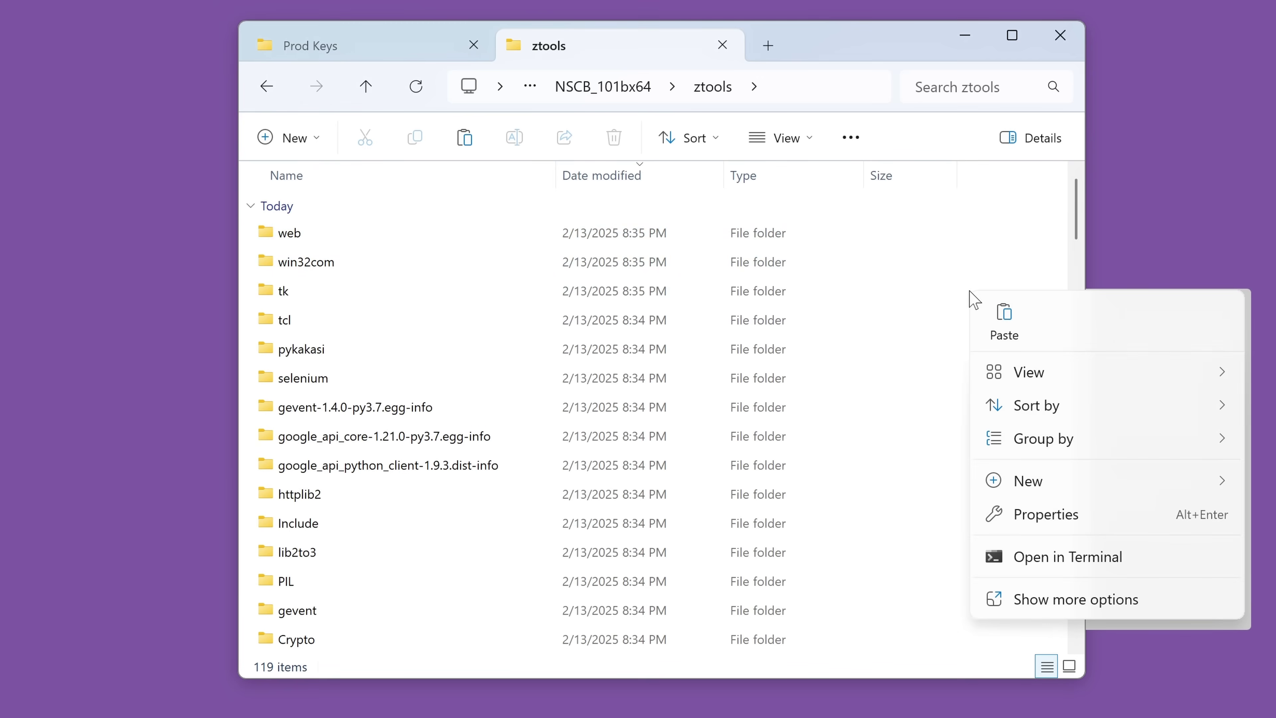
click(1011, 336)
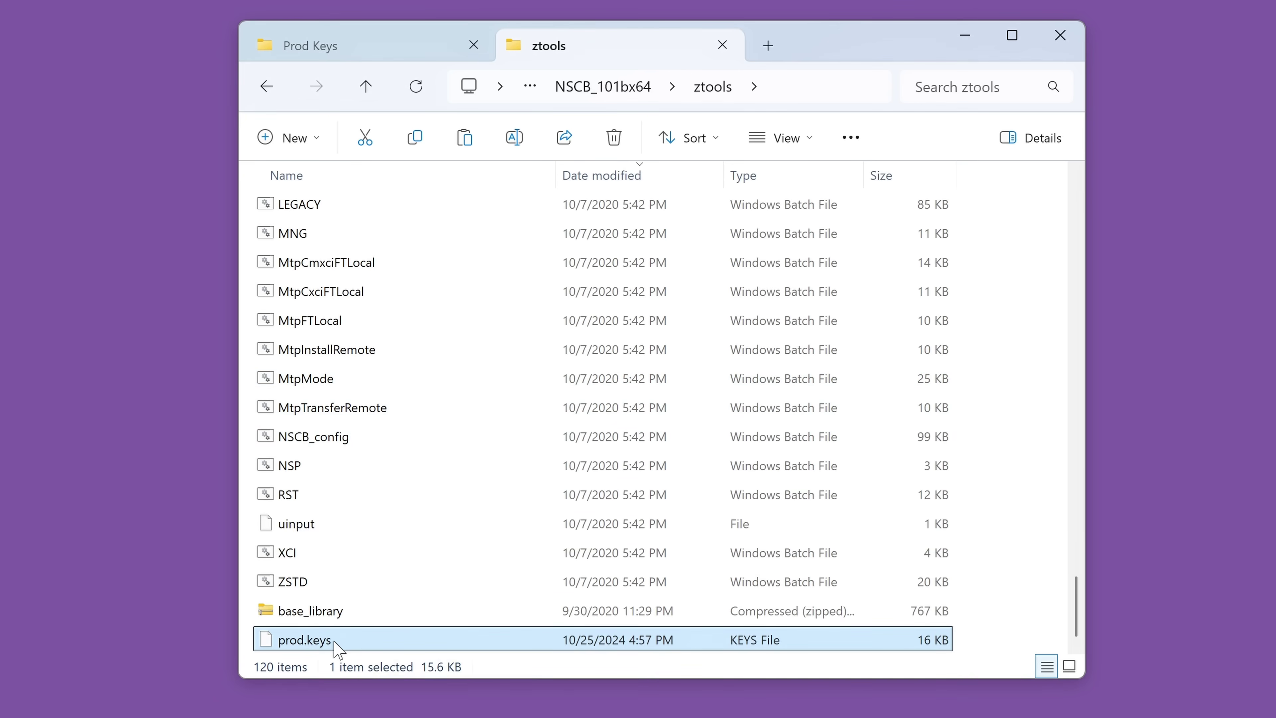
Rename the pasted prod.keys to keys.txt, accepting the extension-change warning.
click(301, 641)
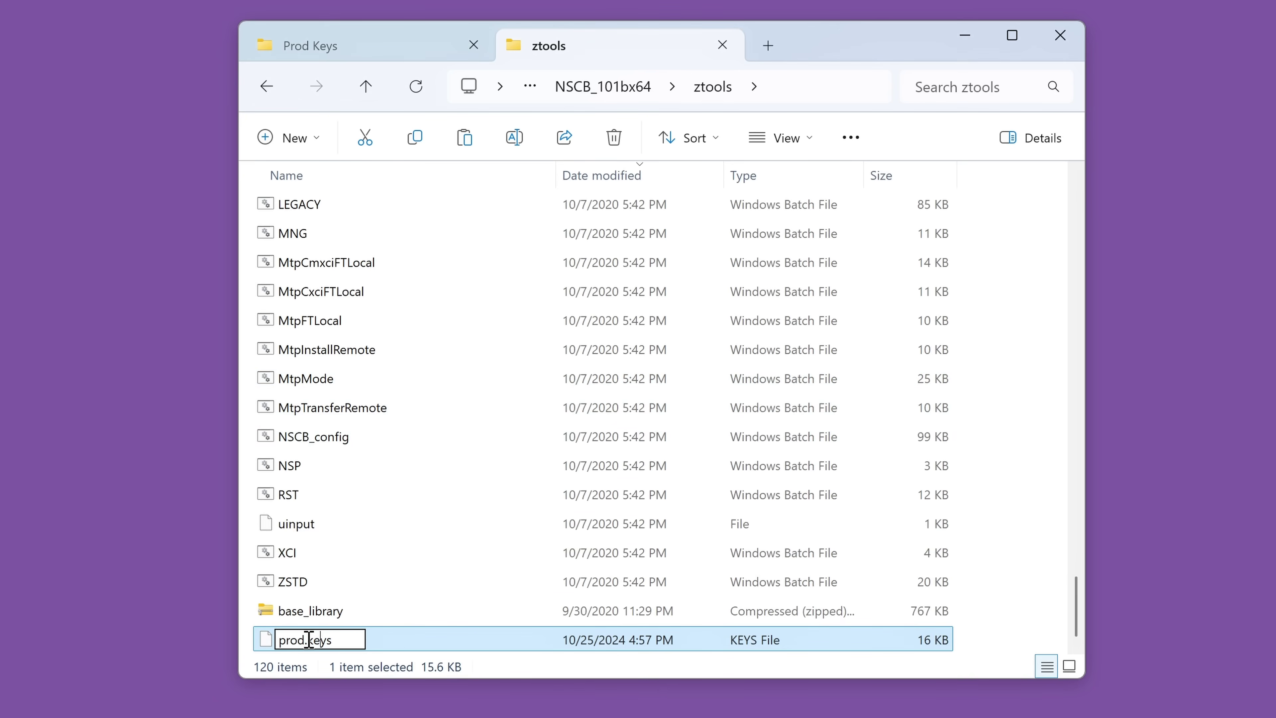
drag(308, 640, 256, 636)
key(BackSpace)
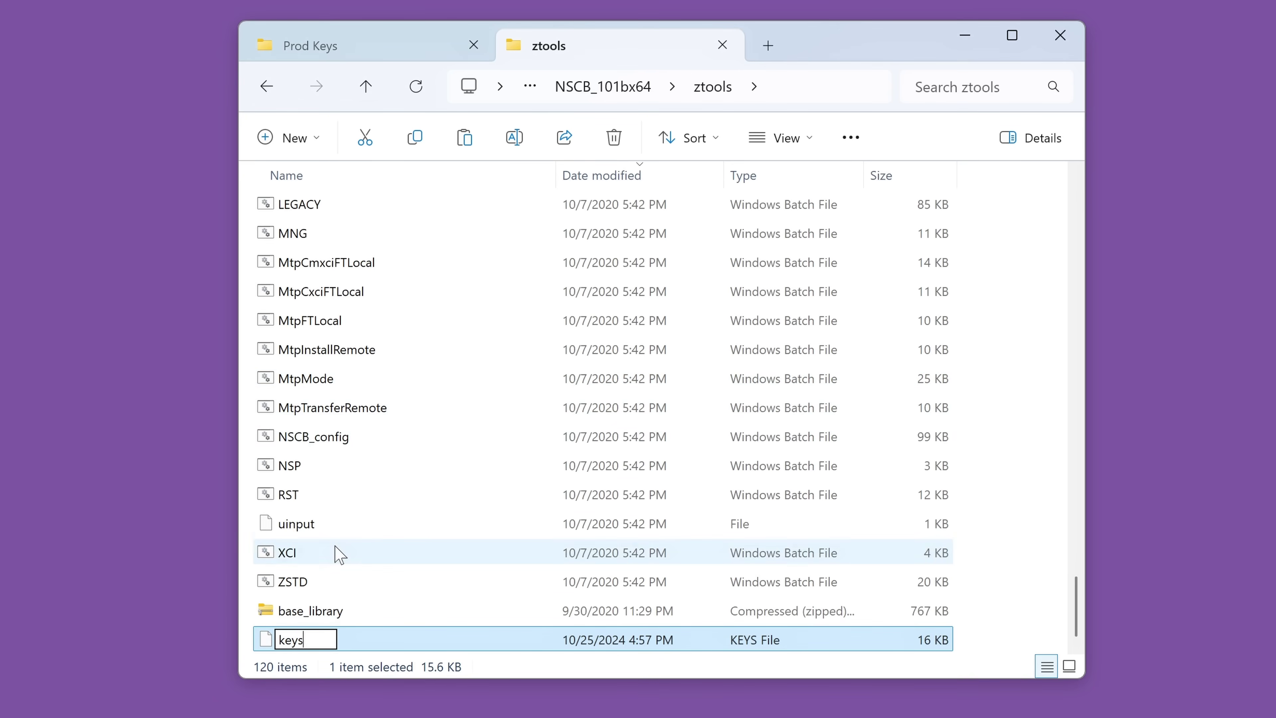
text(.txt)
key(Return)
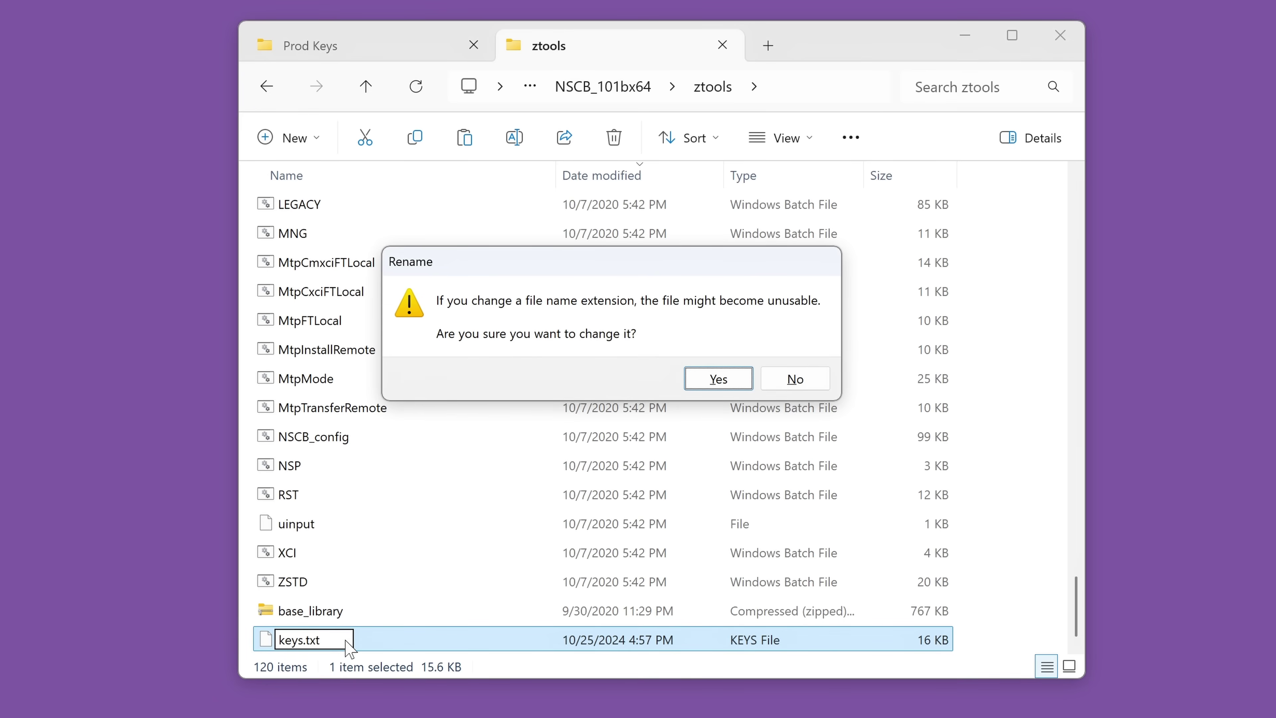
click(720, 378)
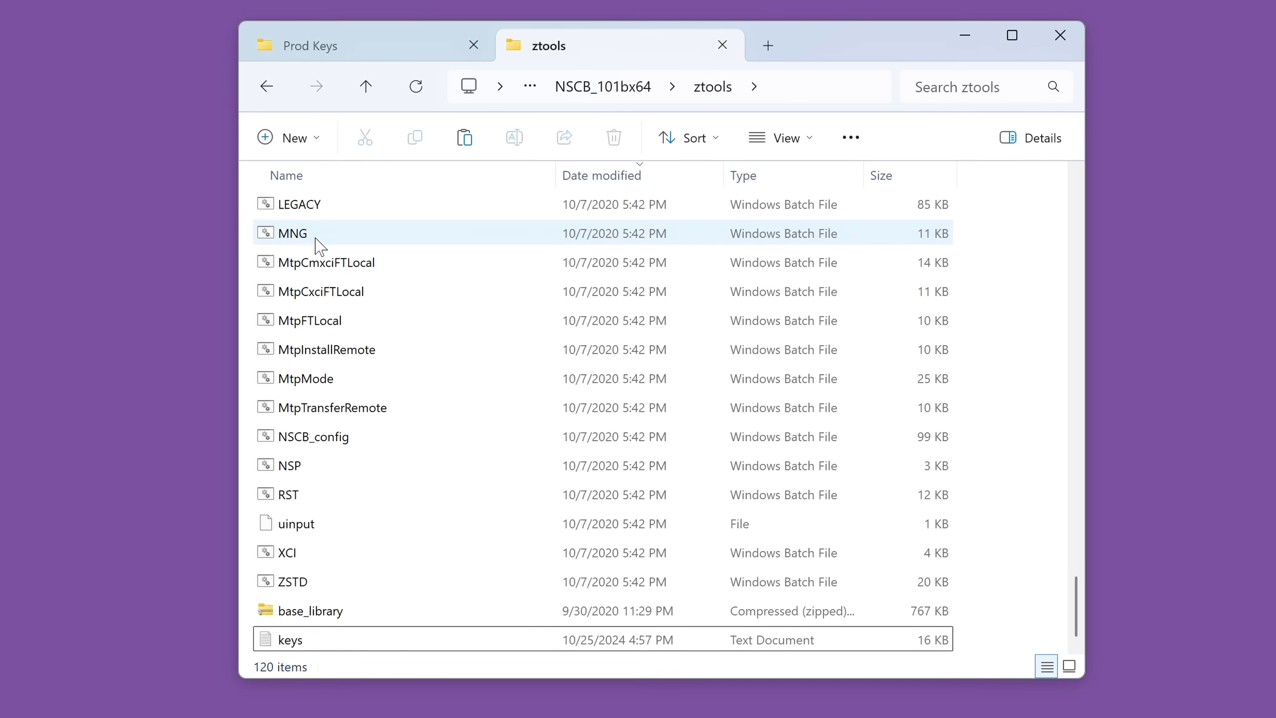
click(268, 86)
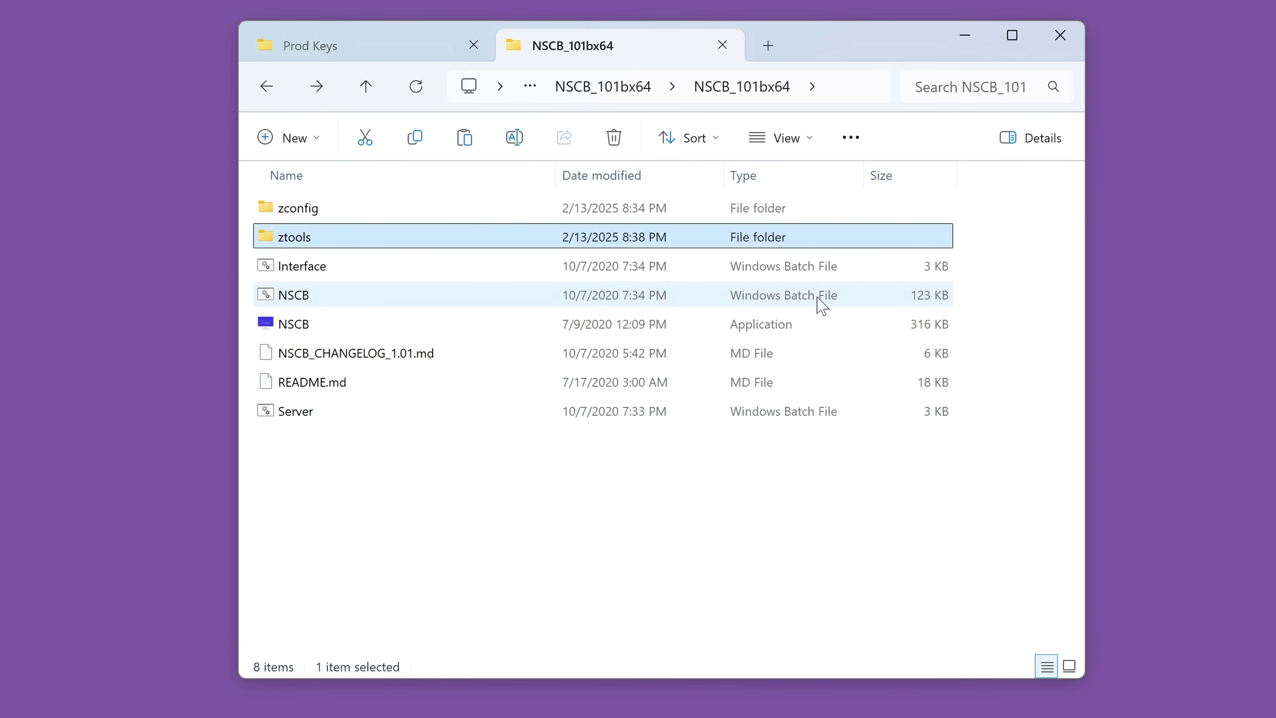
Launch the NSCB application and enter 2 to start MULTI-REPACK mode.
click(387, 301)
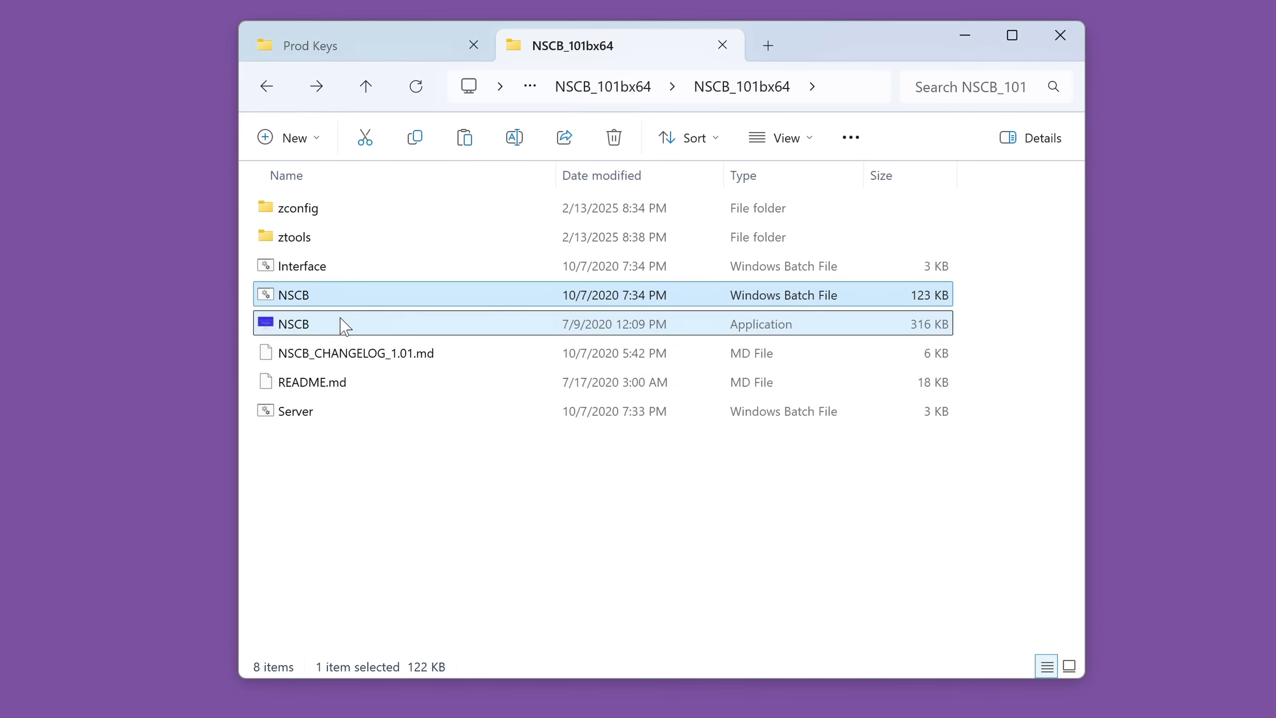
click(344, 325)
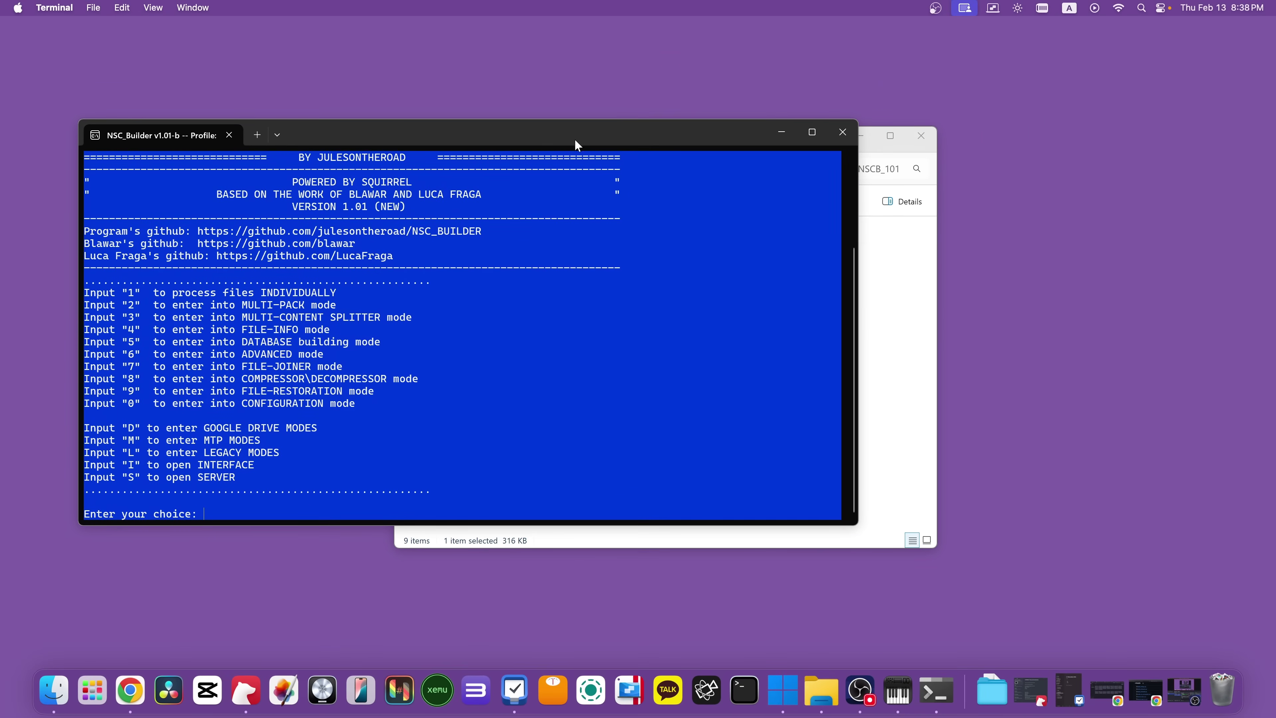
drag(575, 141, 569, 142)
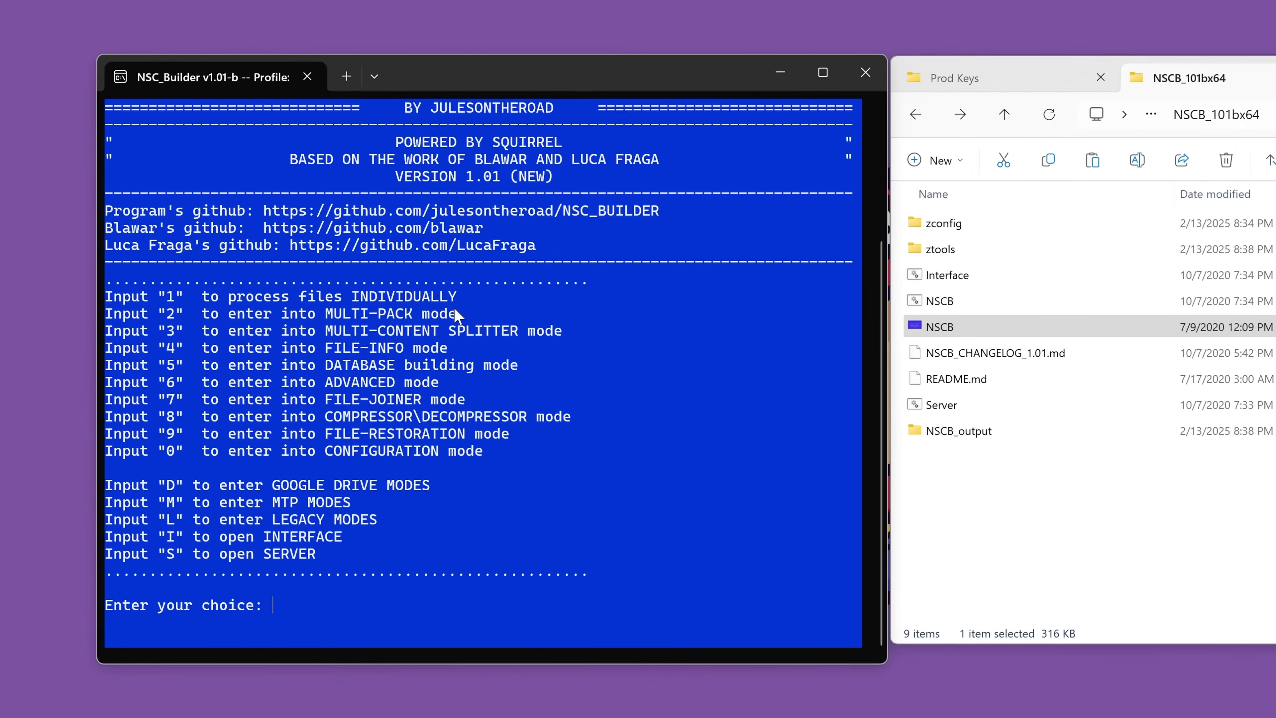
drag(300, 324, 226, 324)
drag(466, 300, 428, 303)
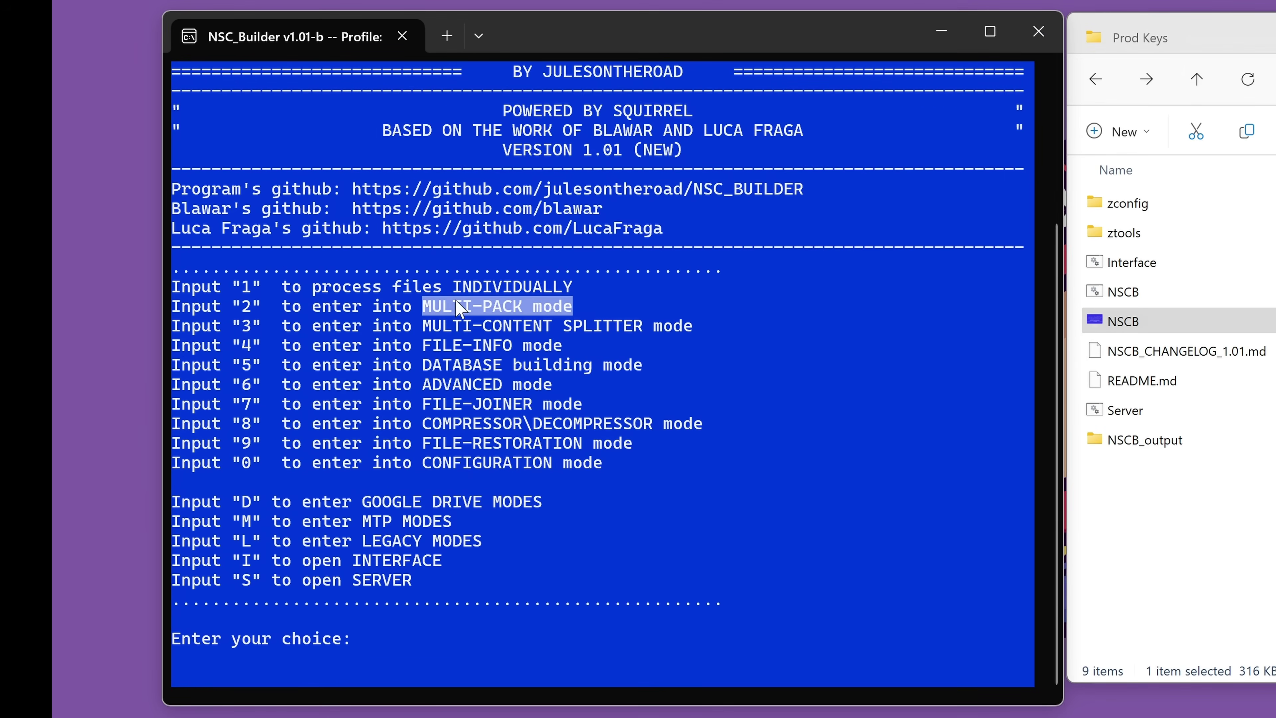
click(514, 314)
drag(603, 309, 177, 309)
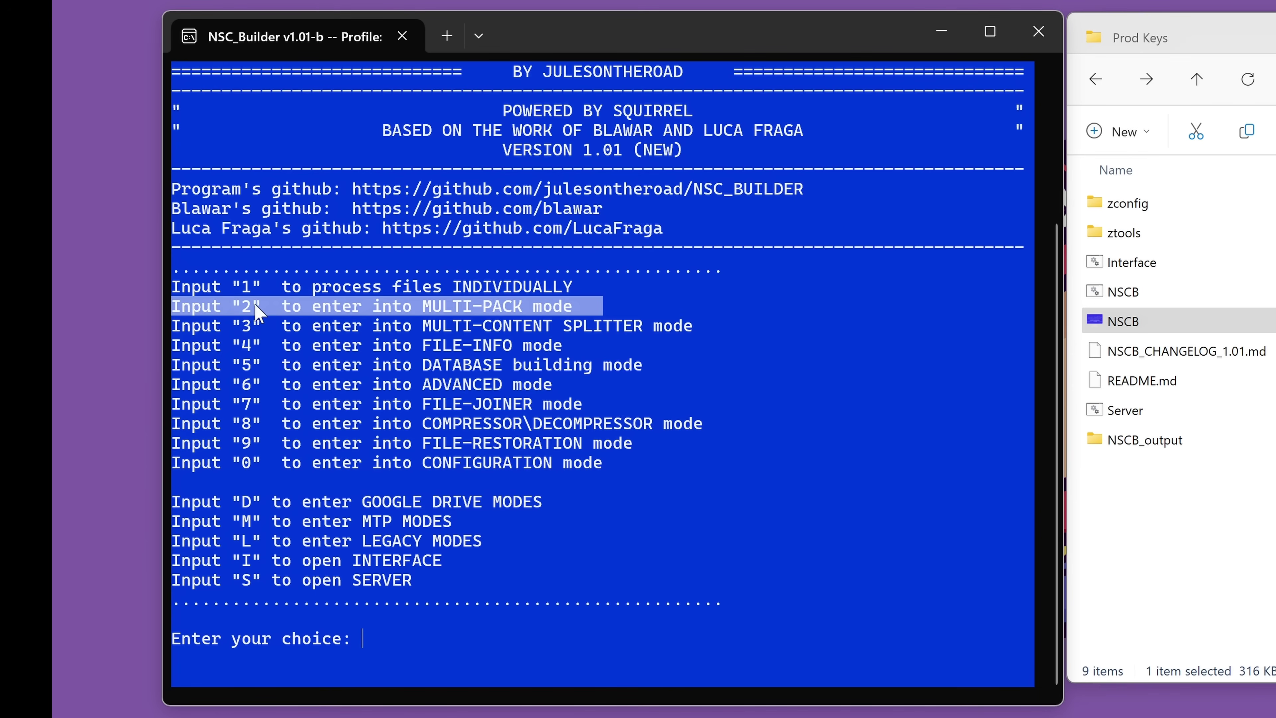
click(402, 631)
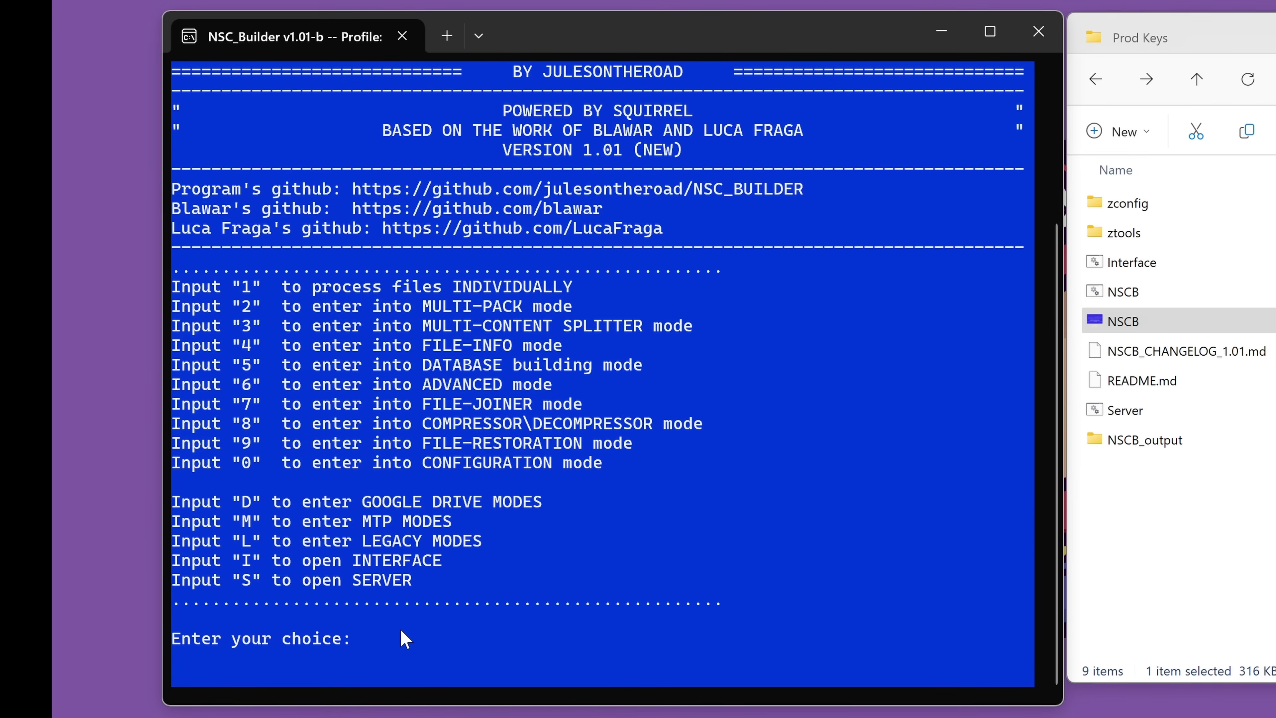
text(2)
key(Return)
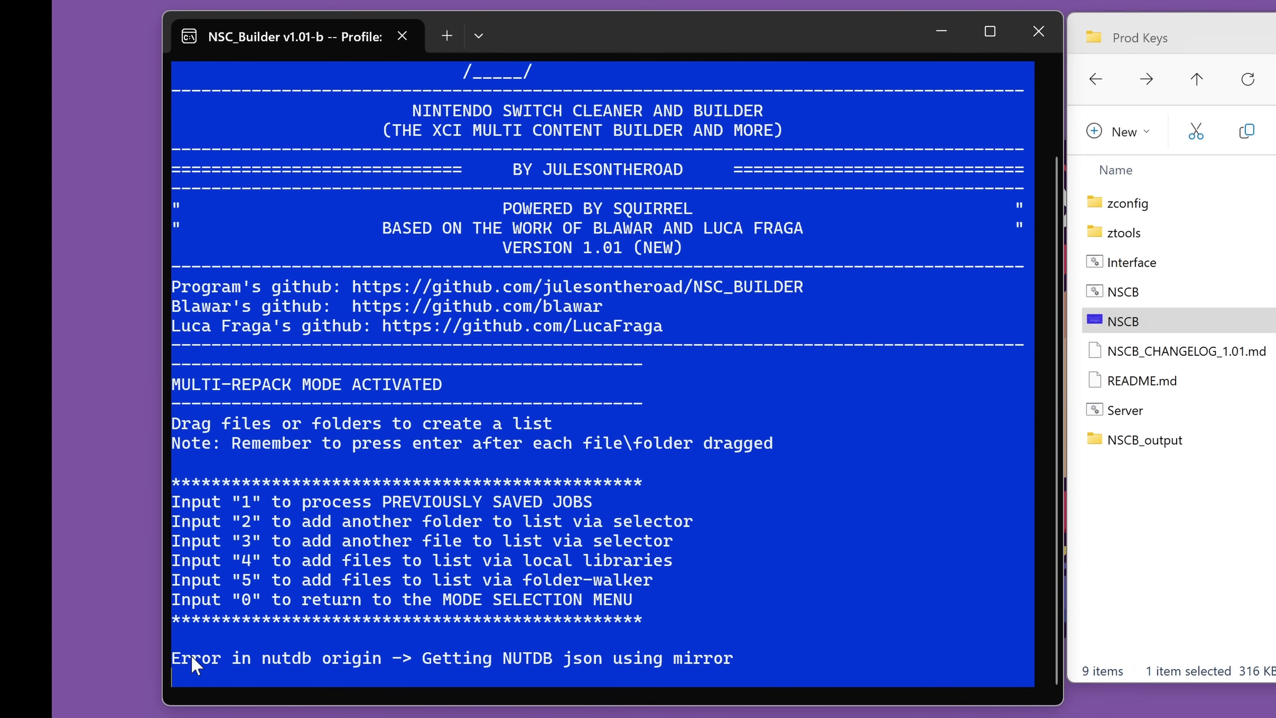
Highlight the nutdb mirror error message and the prompt asking for a file.
drag(173, 656, 738, 664)
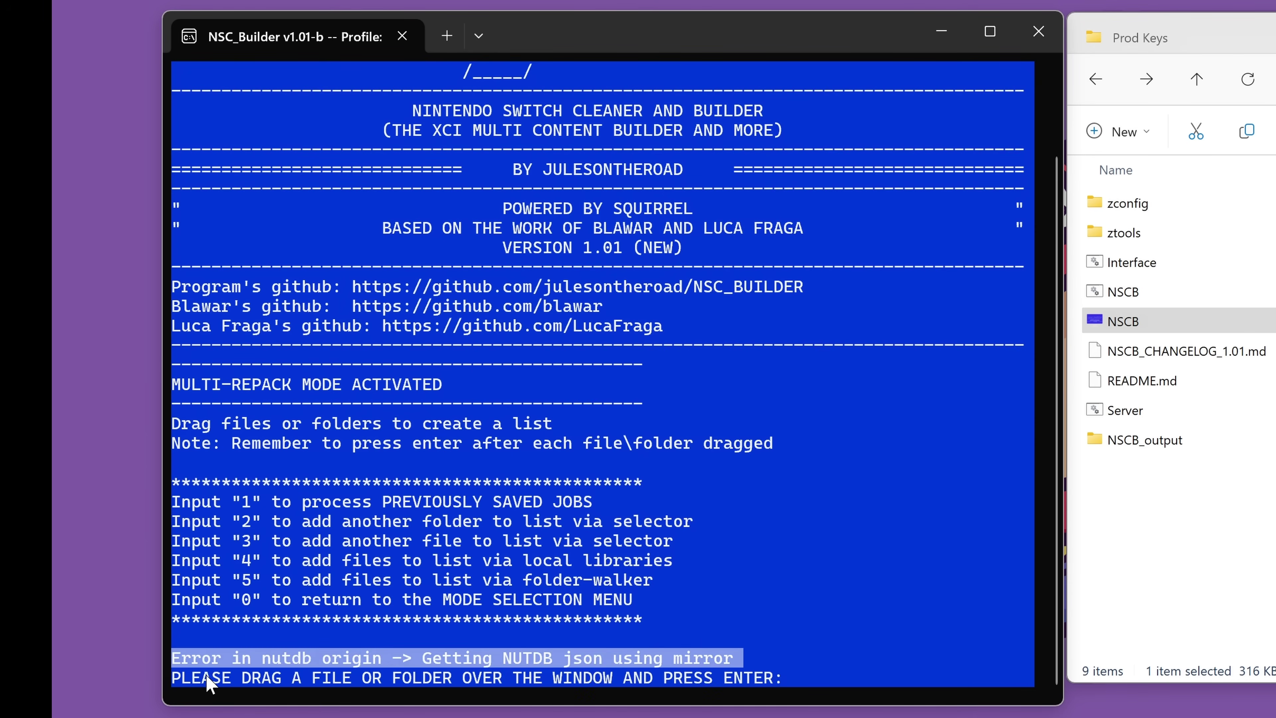
drag(175, 676, 822, 693)
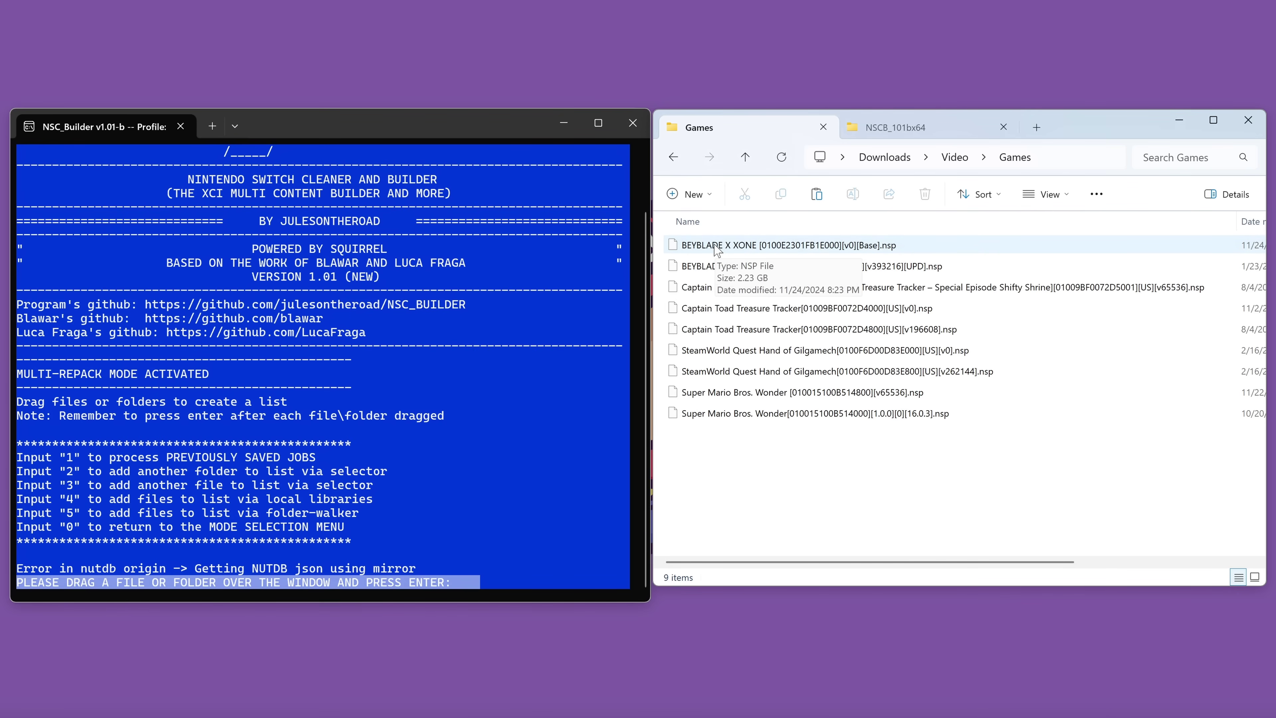
Add the BEYBLADE X ZONE base NSP and its v1.0.7 update NSP to the file list.
drag(717, 250, 529, 448)
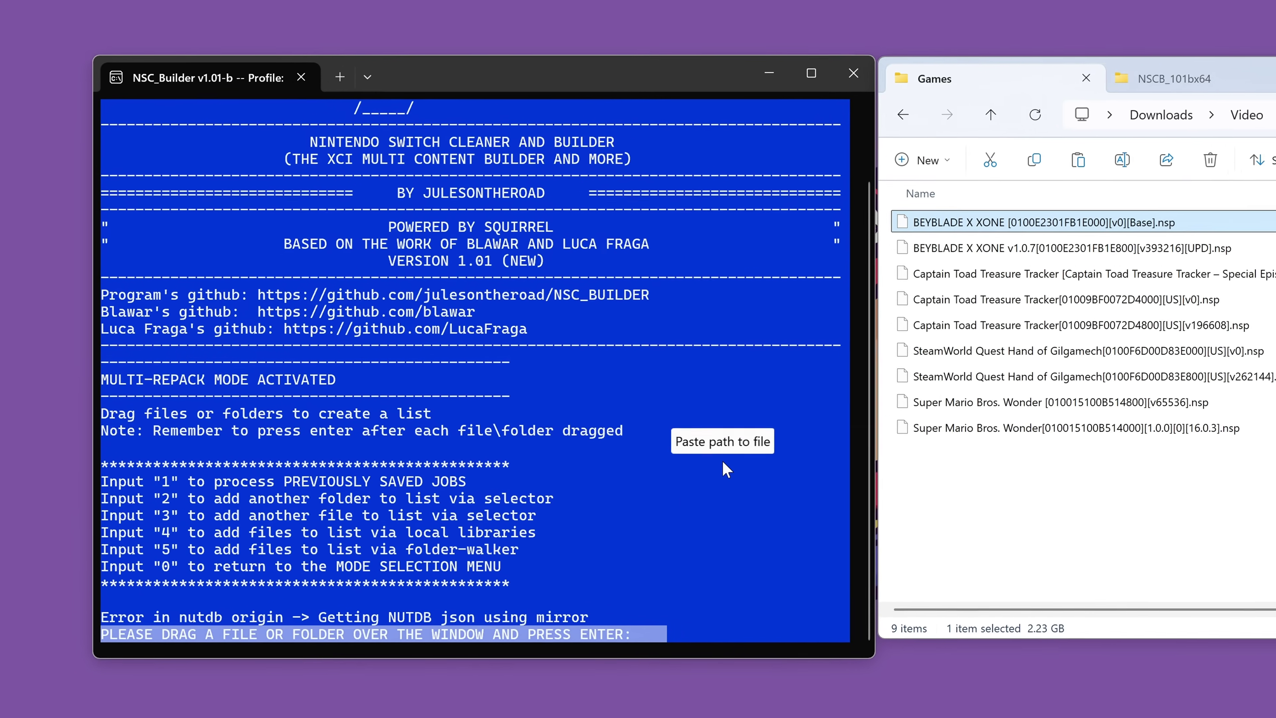
drag(726, 470, 663, 632)
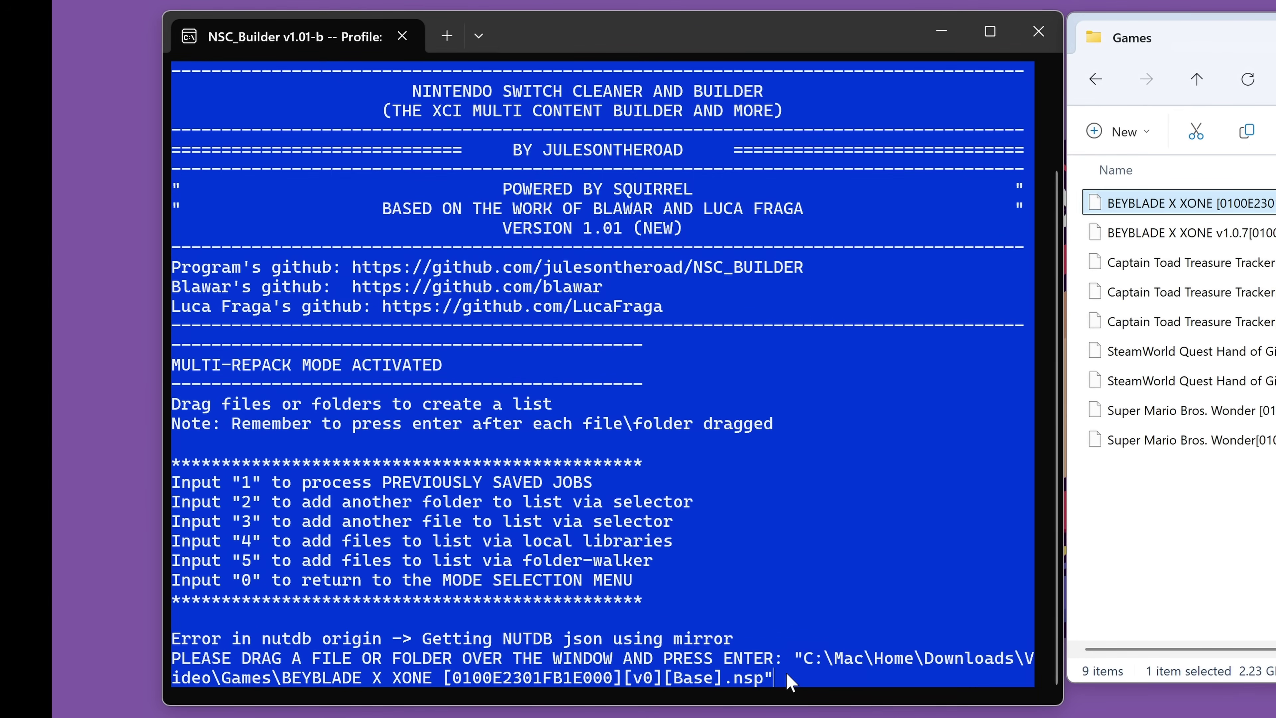
click(811, 687)
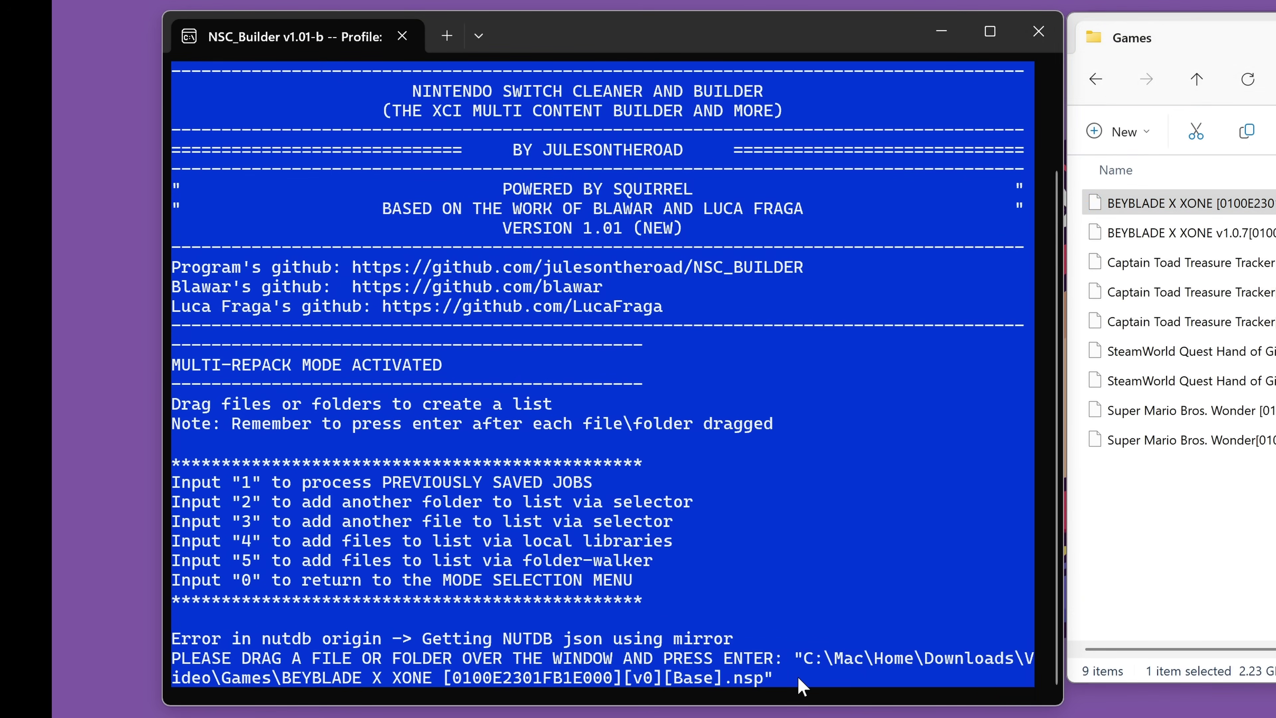
key(Return)
drag(172, 676, 796, 687)
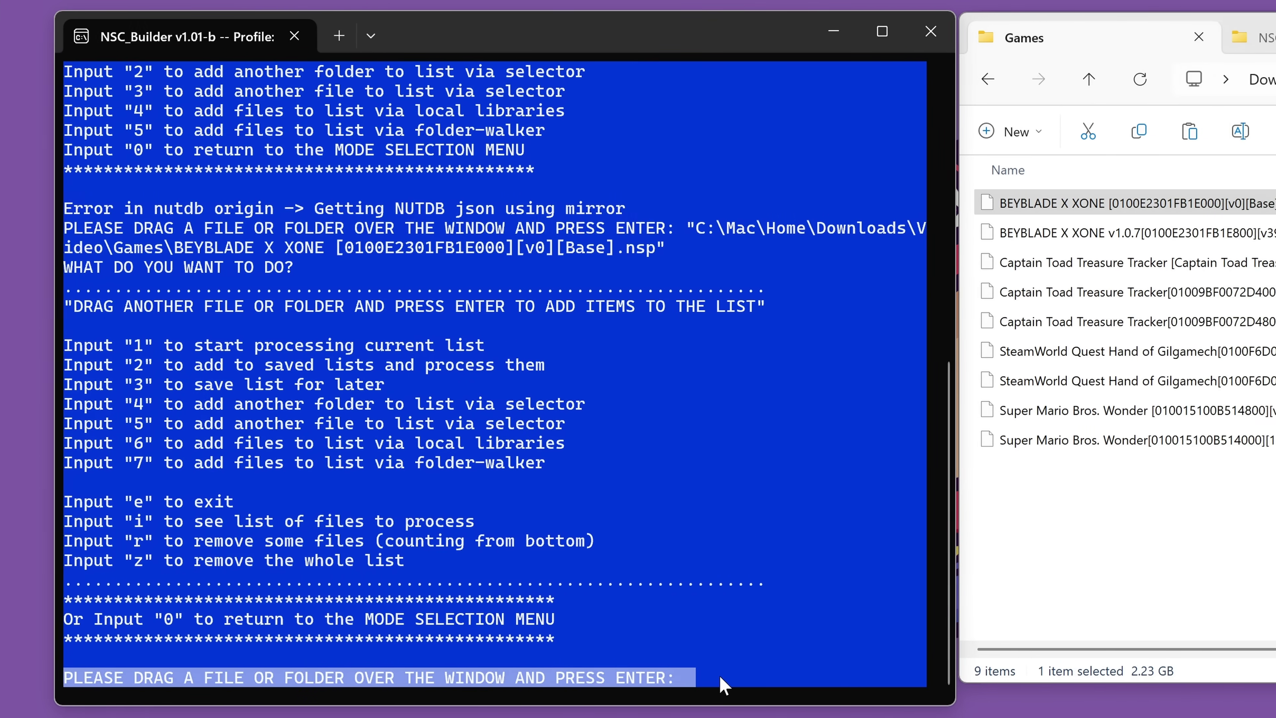
key(ctrl+c)
drag(610, 234, 178, 601)
drag(871, 601, 866, 636)
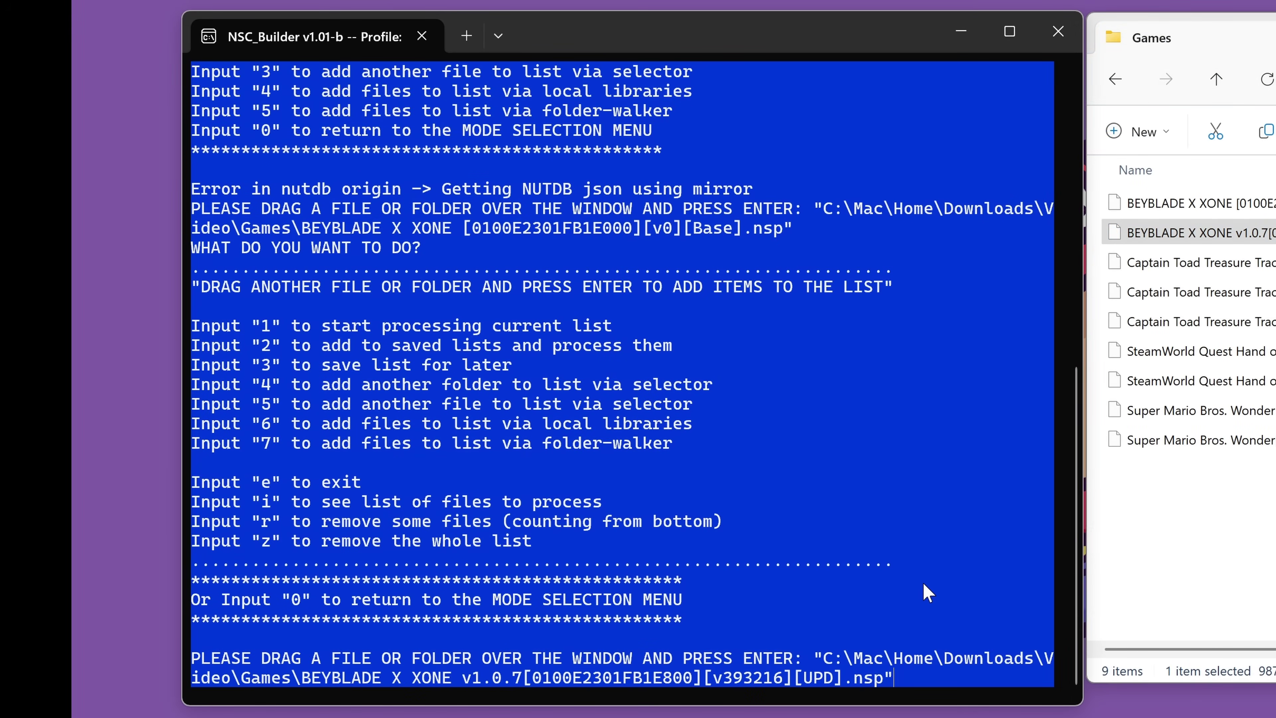
key(Return)
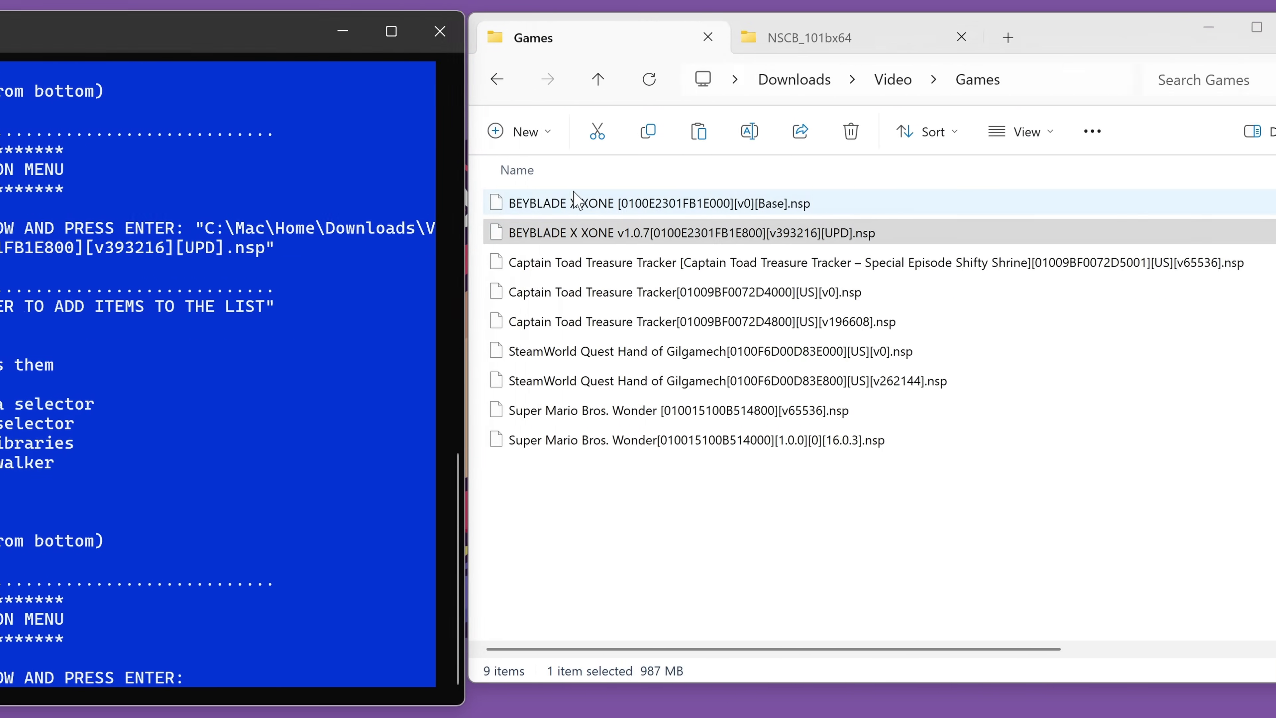
Review the two queued BEYBLADE files and the list's start-processing option.
click(575, 201)
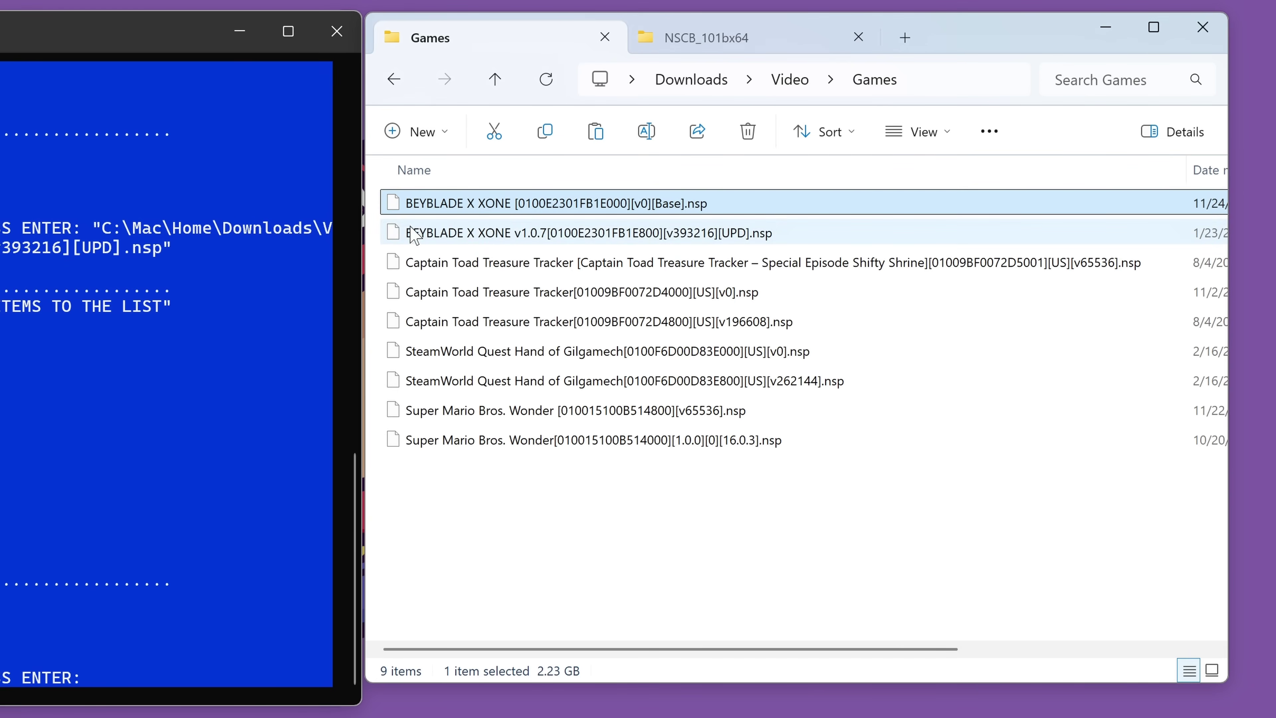
click(498, 233)
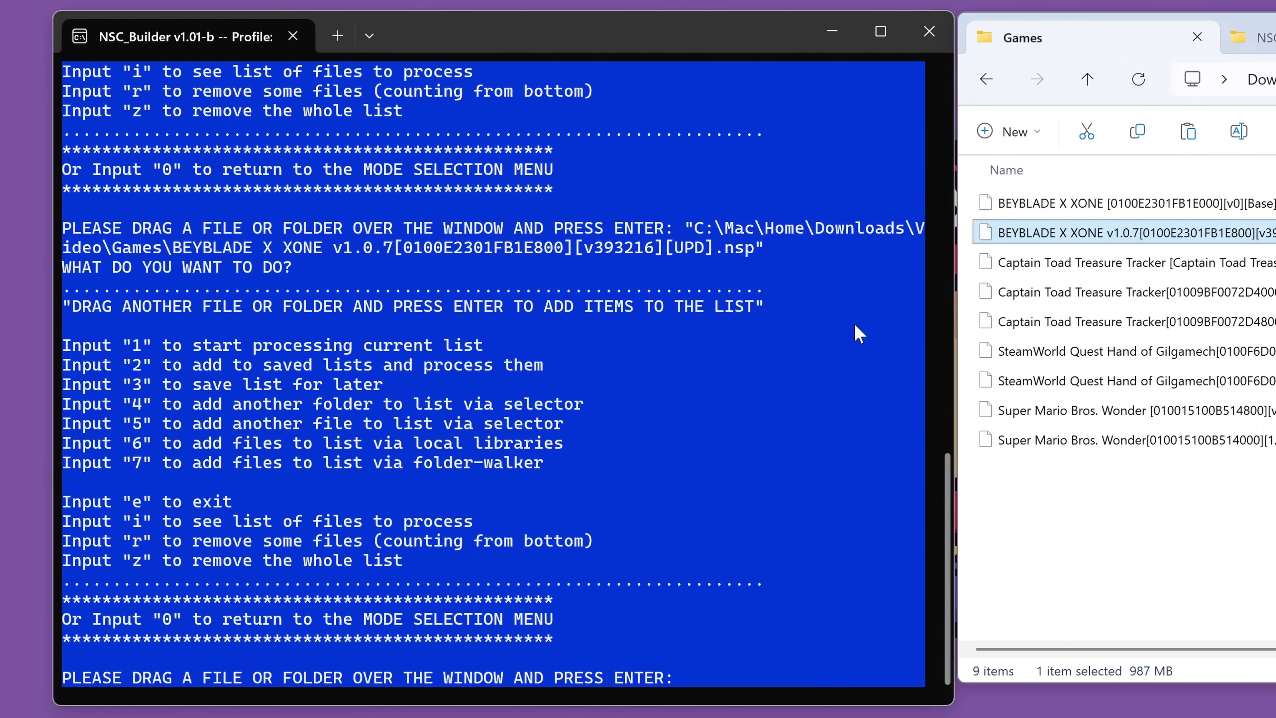
click(129, 447)
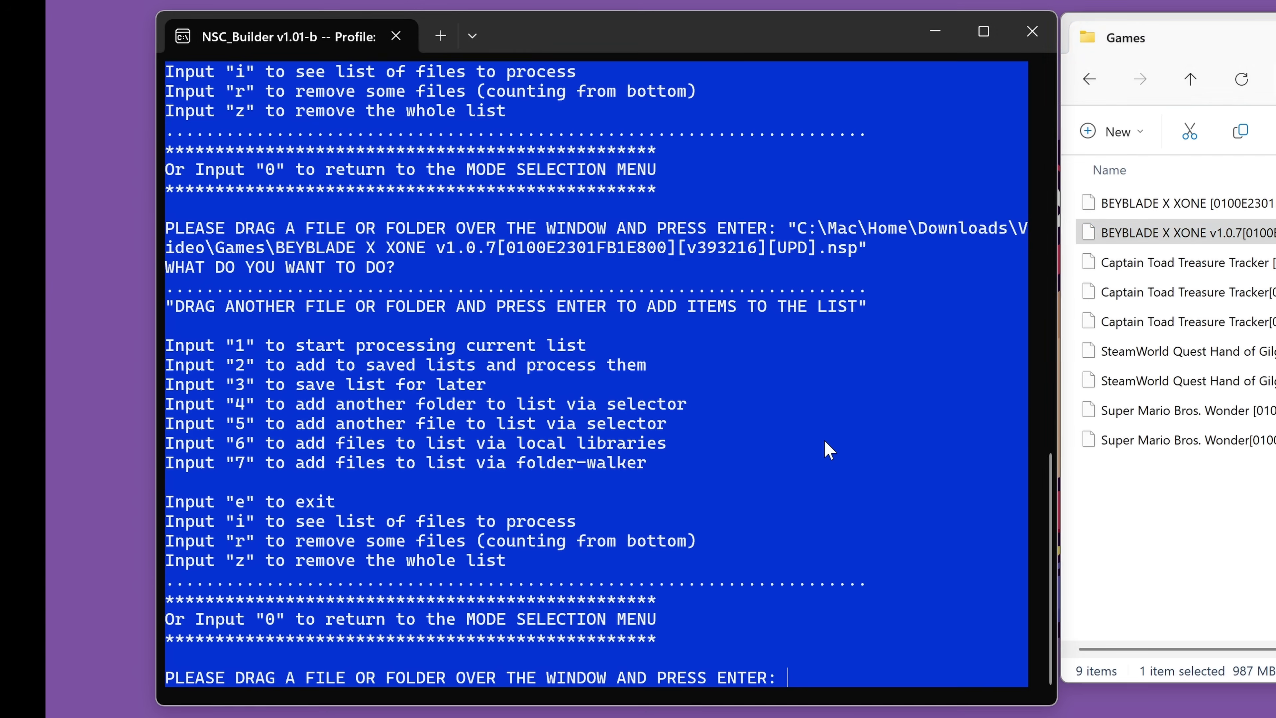
drag(165, 340, 610, 557)
click(302, 354)
drag(284, 345, 171, 347)
click(793, 674)
Start processing the list and choose option 2 to repack it as XCI.
key(Return)
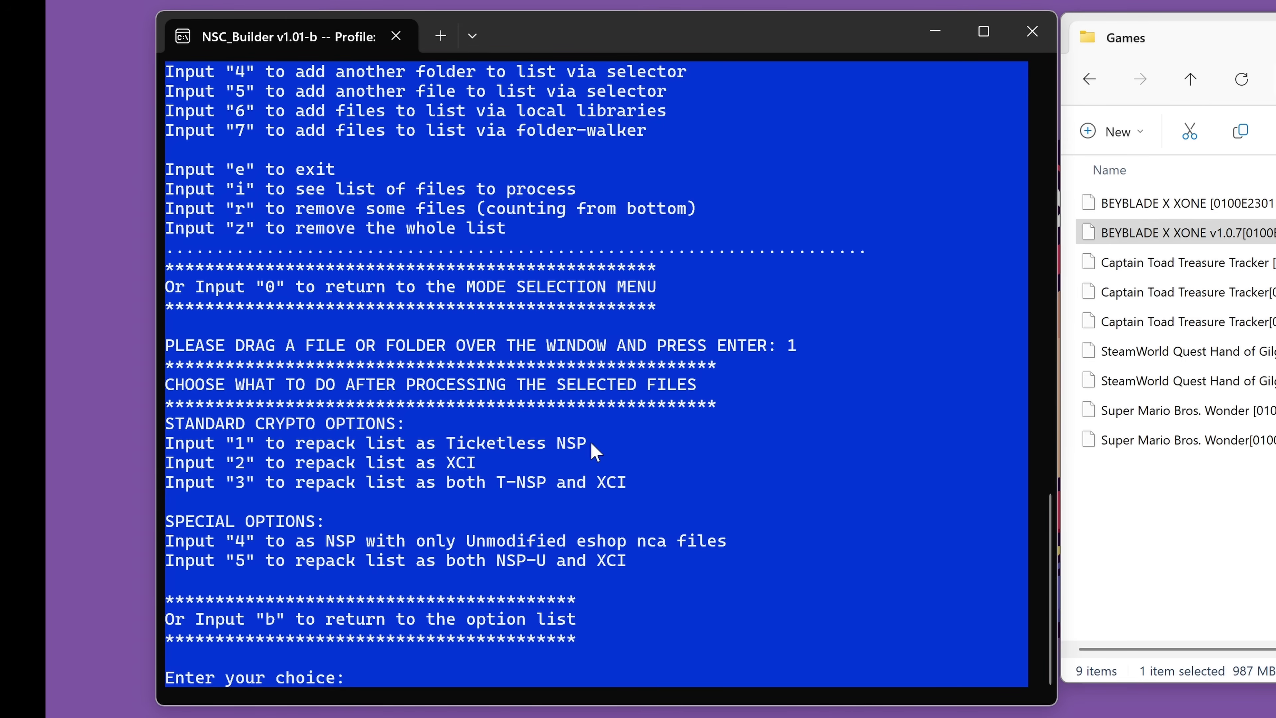
drag(593, 449, 449, 468)
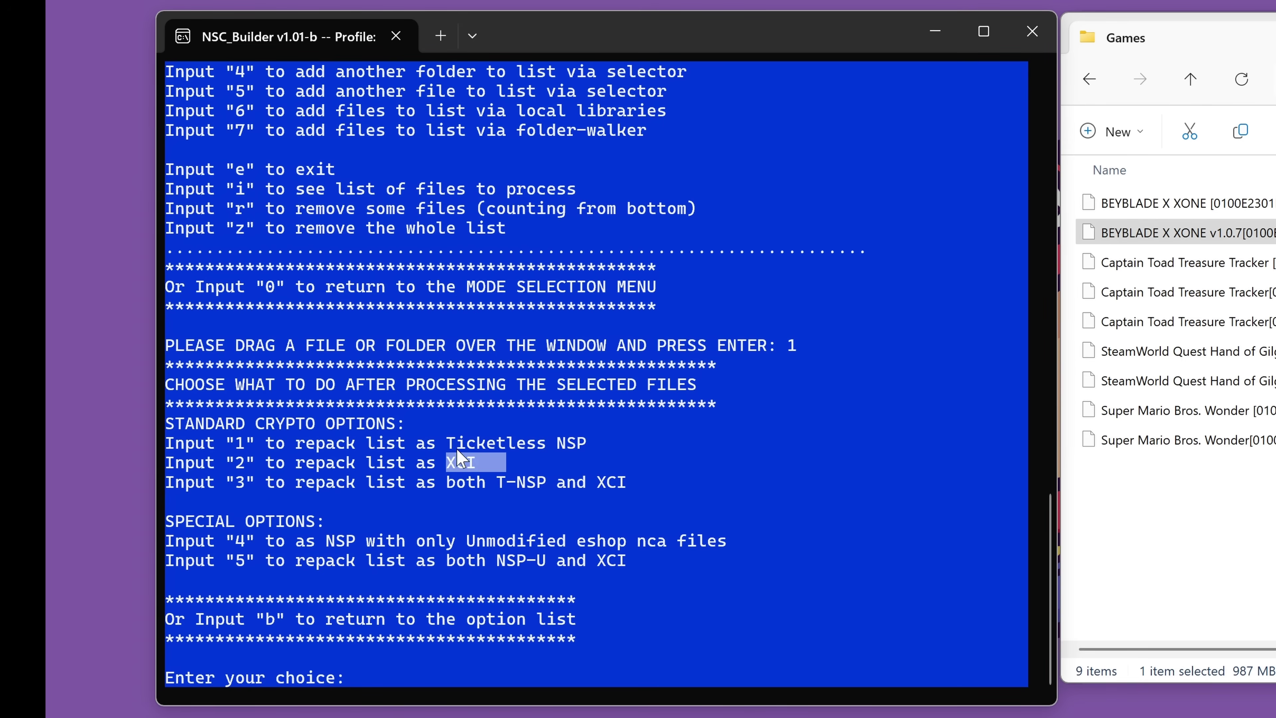
drag(607, 445, 555, 442)
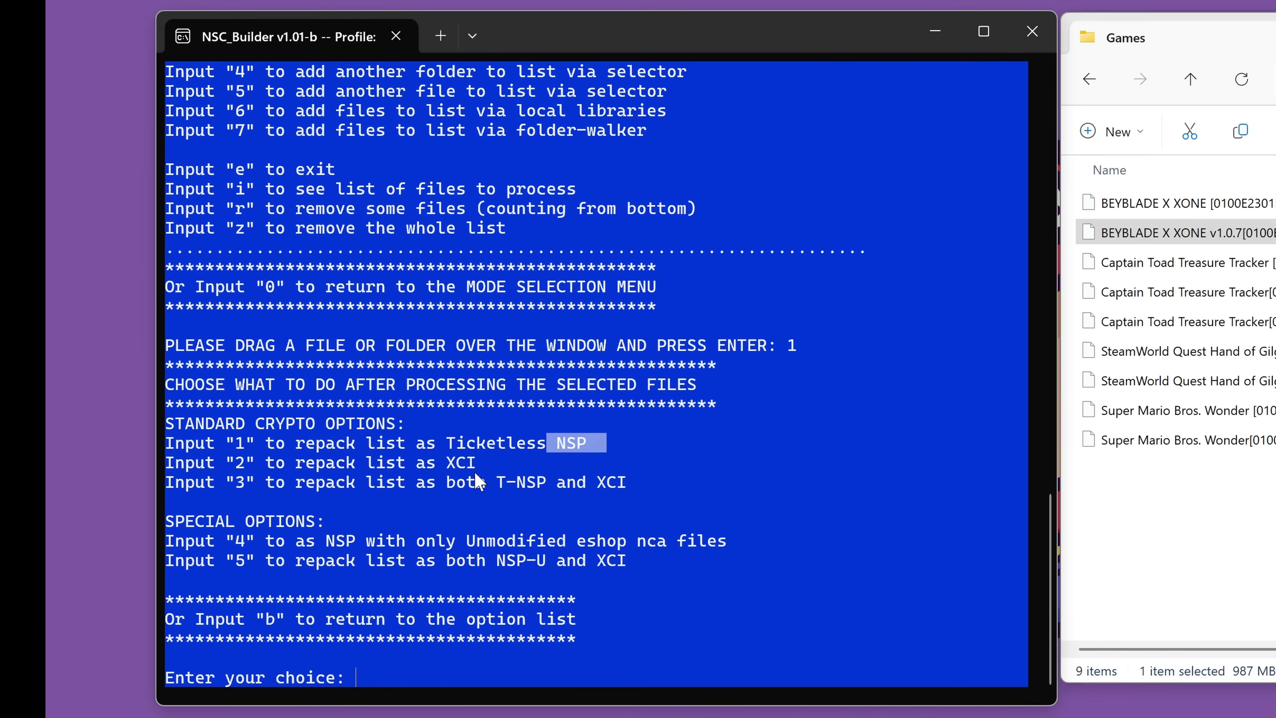
drag(478, 466, 442, 464)
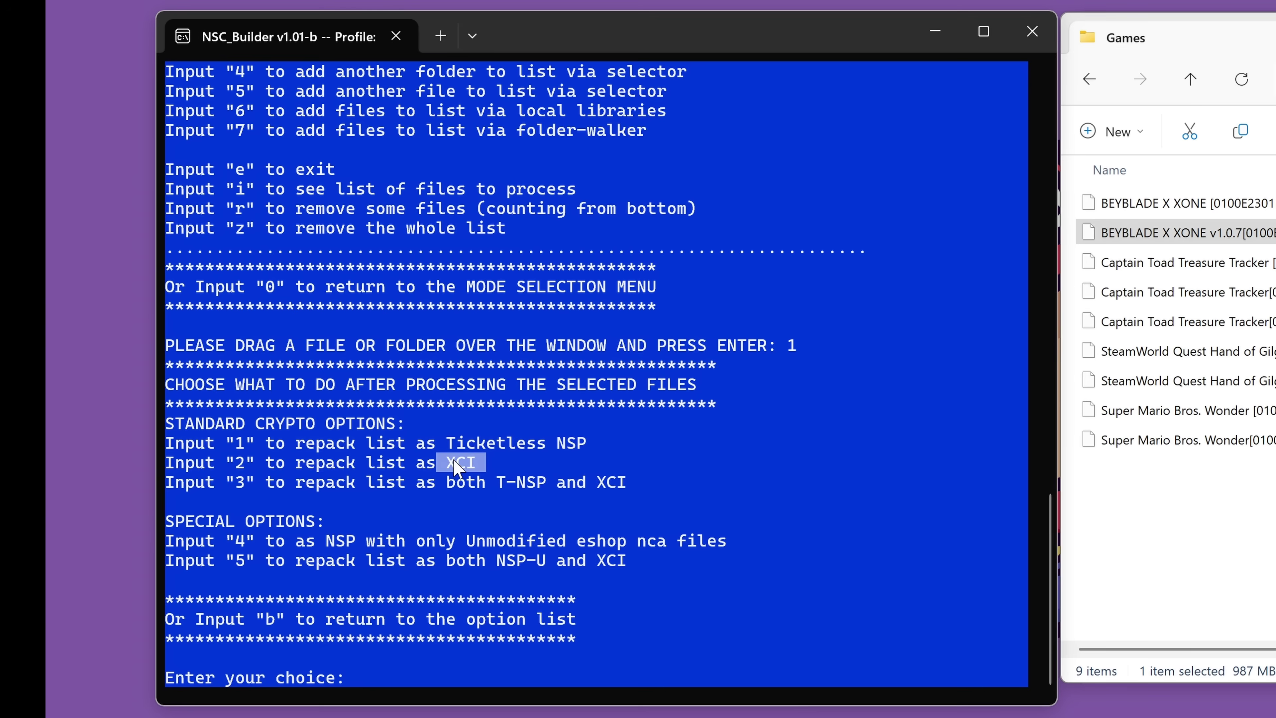
drag(494, 465, 167, 467)
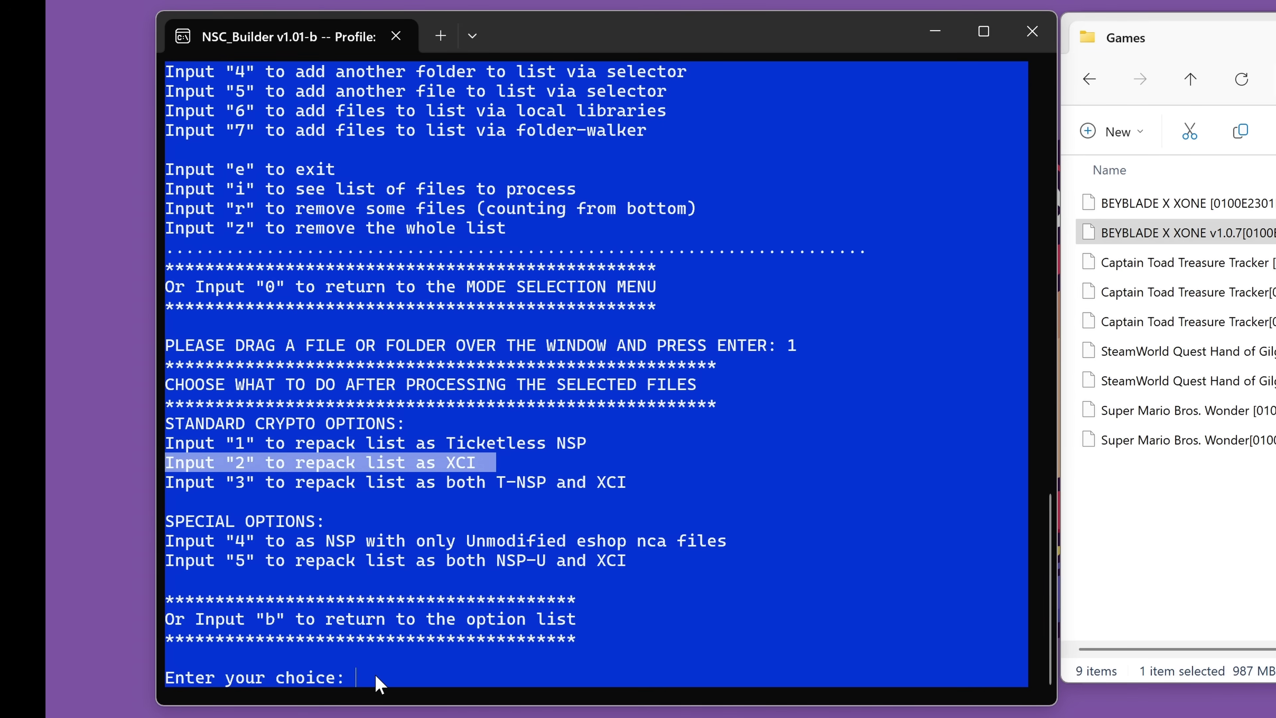
click(421, 659)
text(2)
key(Return)
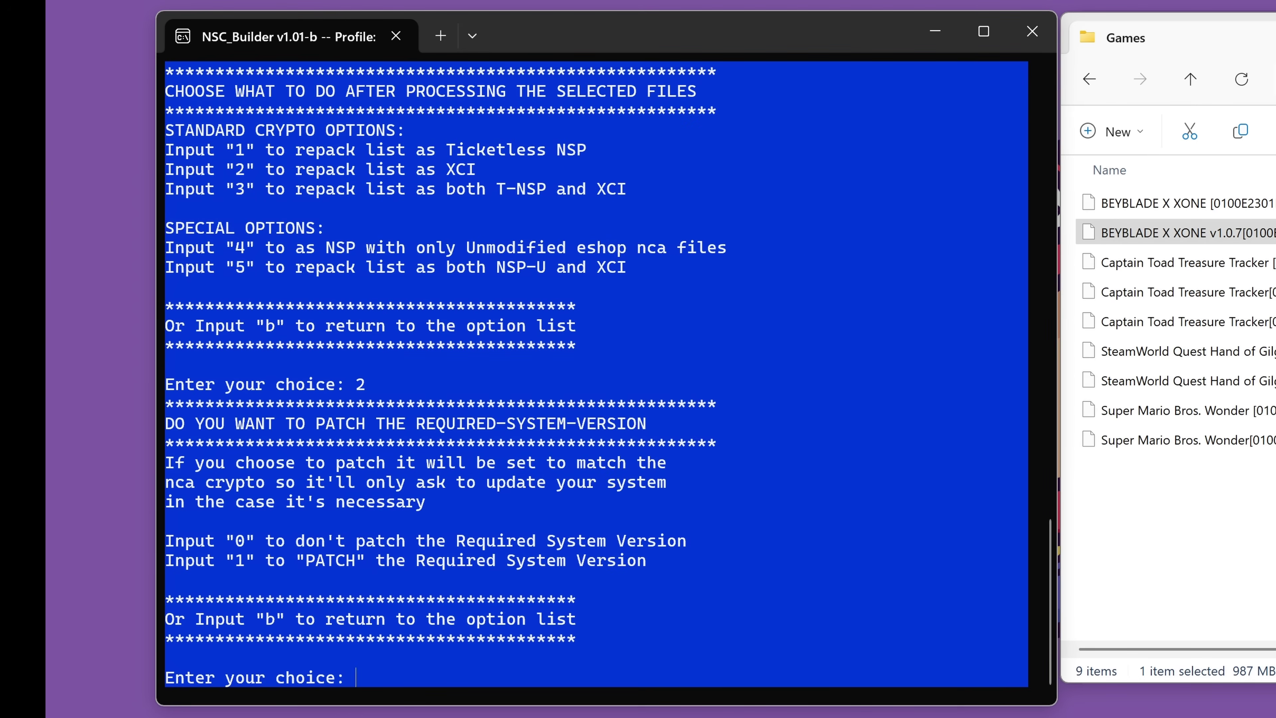
Leave the required system version unpatched.
drag(653, 561, 167, 543)
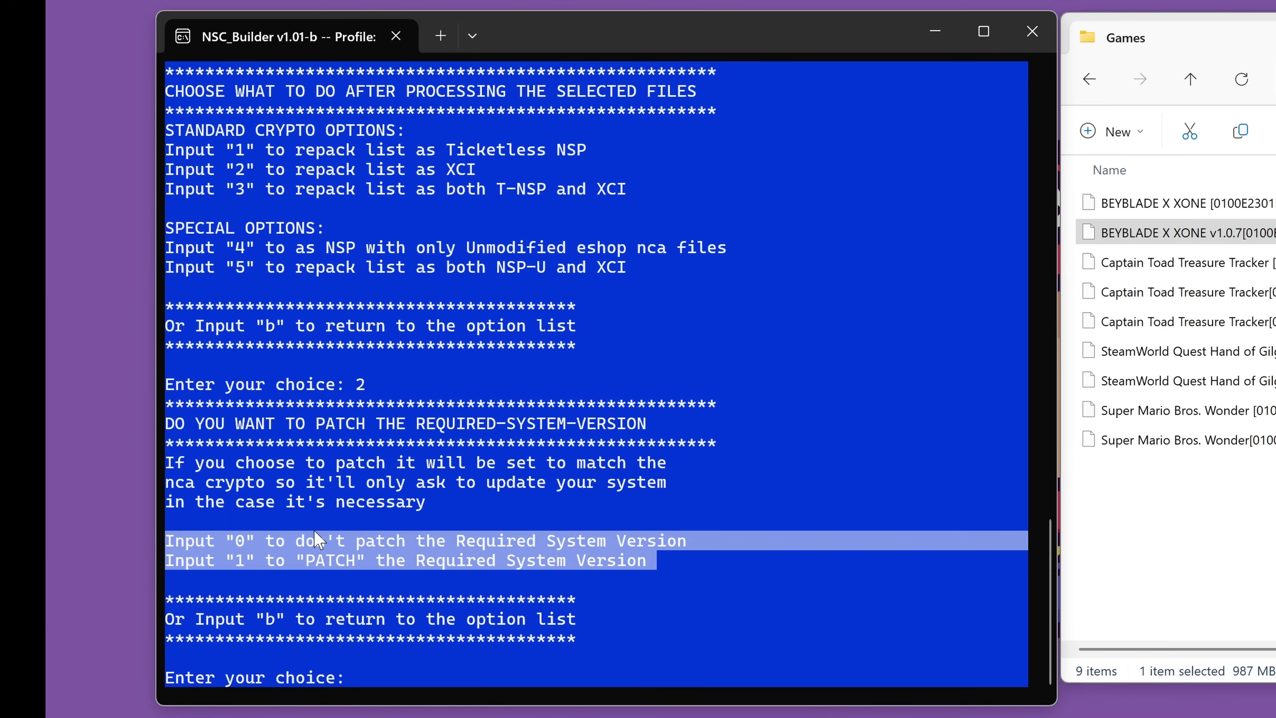
click(290, 535)
drag(243, 536, 552, 544)
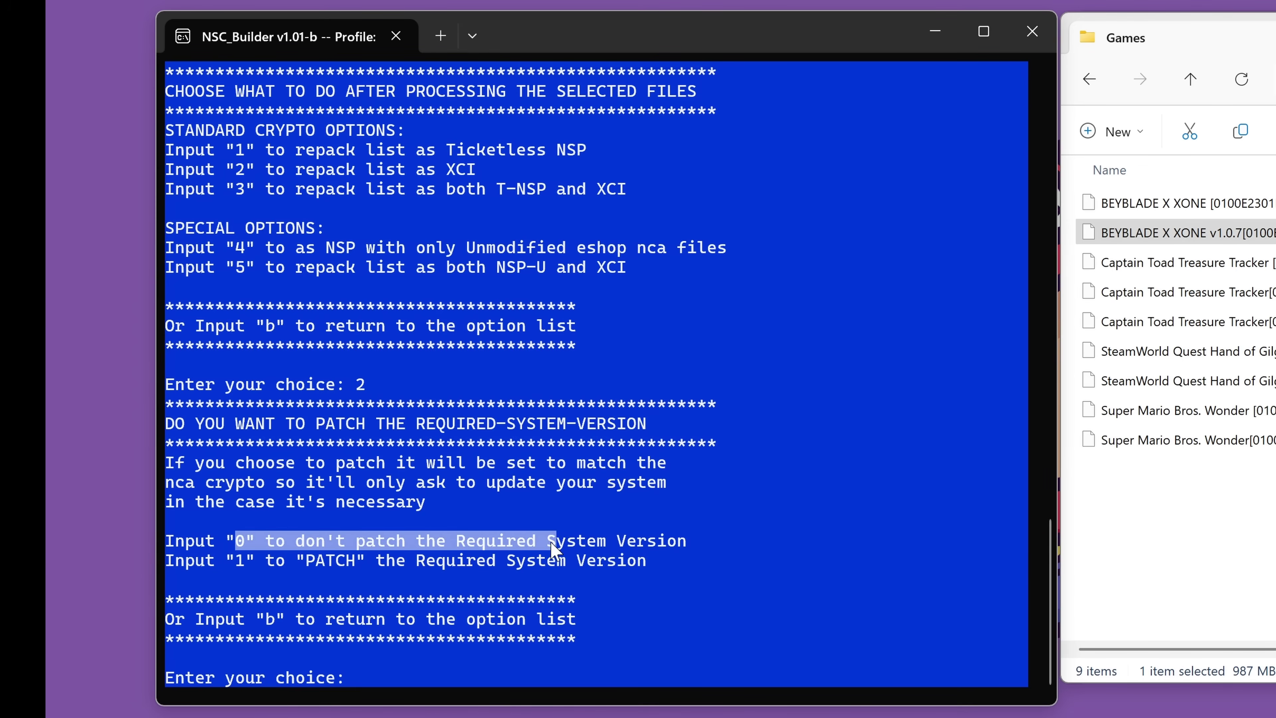
click(363, 666)
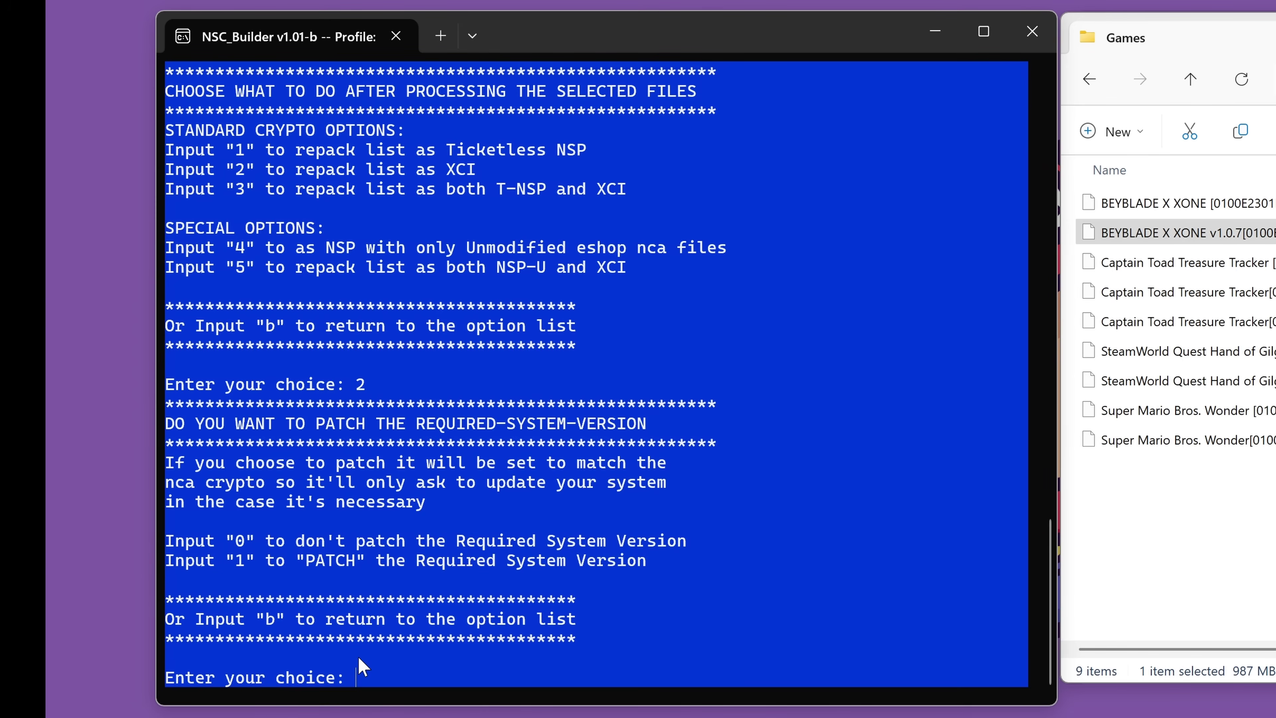
key(Return)
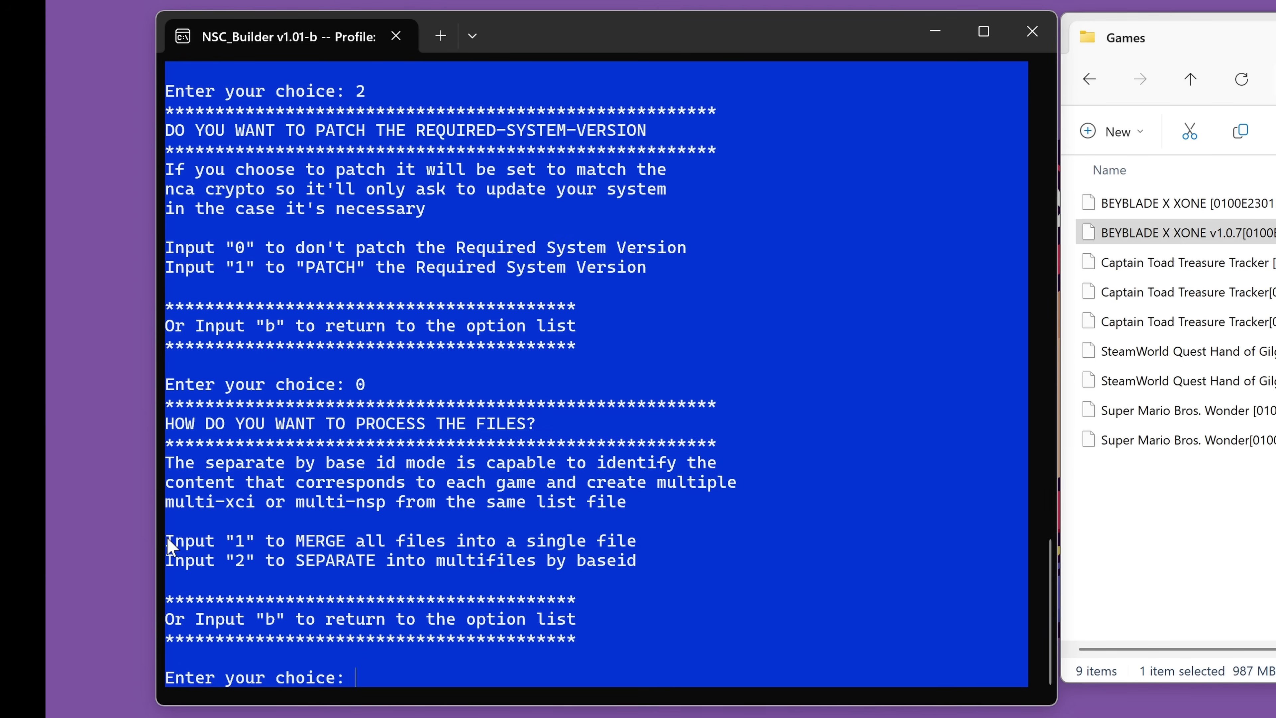
Choose 1 to merge all files into a single XCI and run the repack.
drag(166, 537, 166, 569)
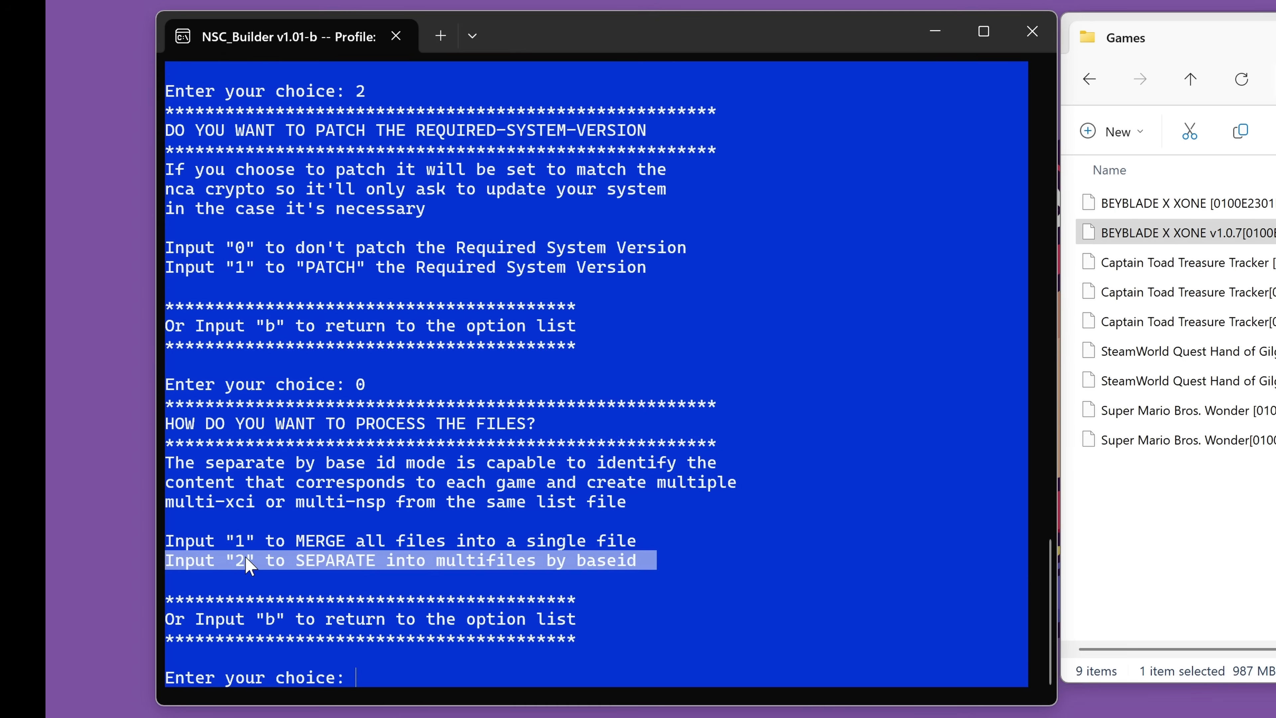
drag(287, 542, 167, 541)
click(378, 673)
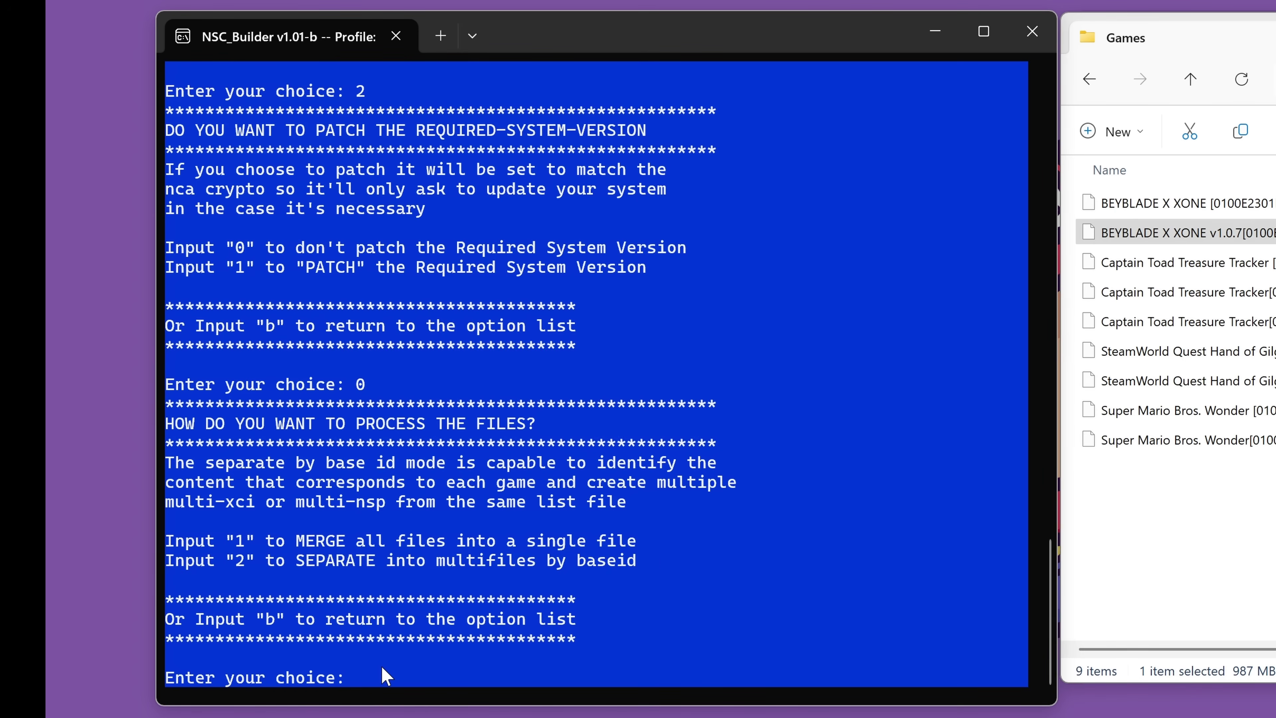
text(1)
key(Return)
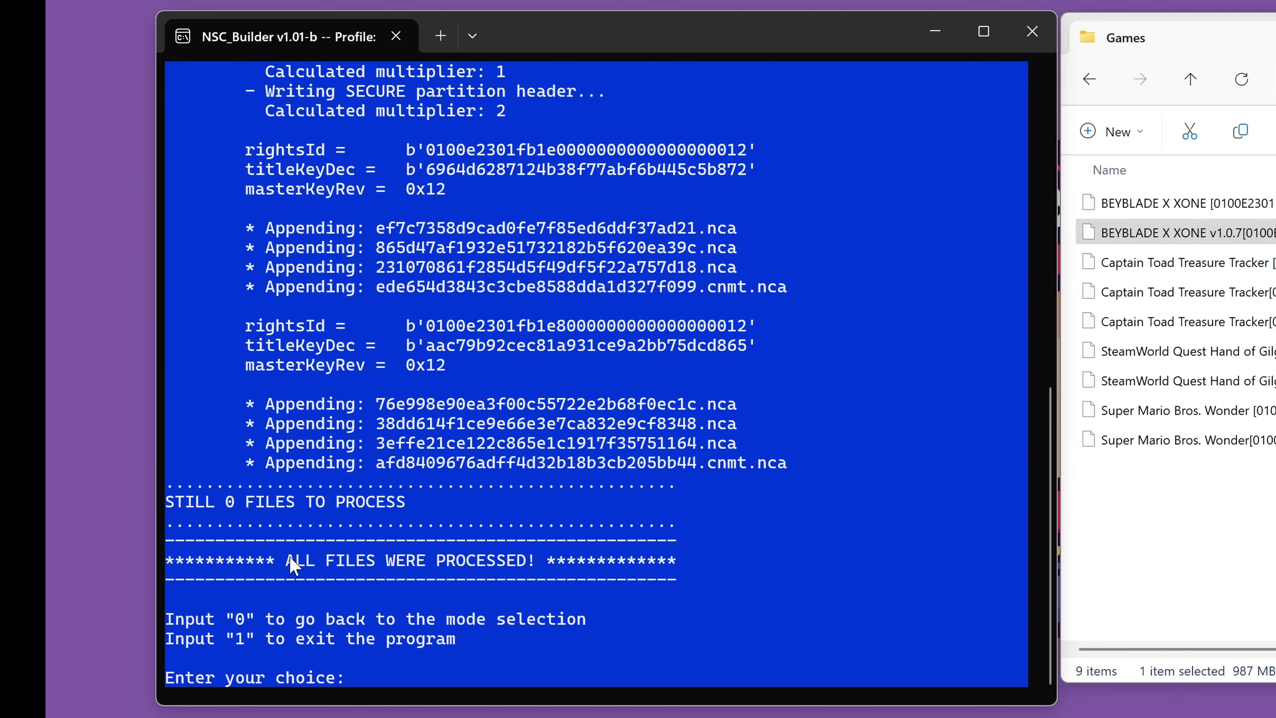
Confirm the all-files-processed message and review the return and exit options.
drag(286, 558, 542, 560)
key(ctrl+c)
drag(167, 624, 587, 623)
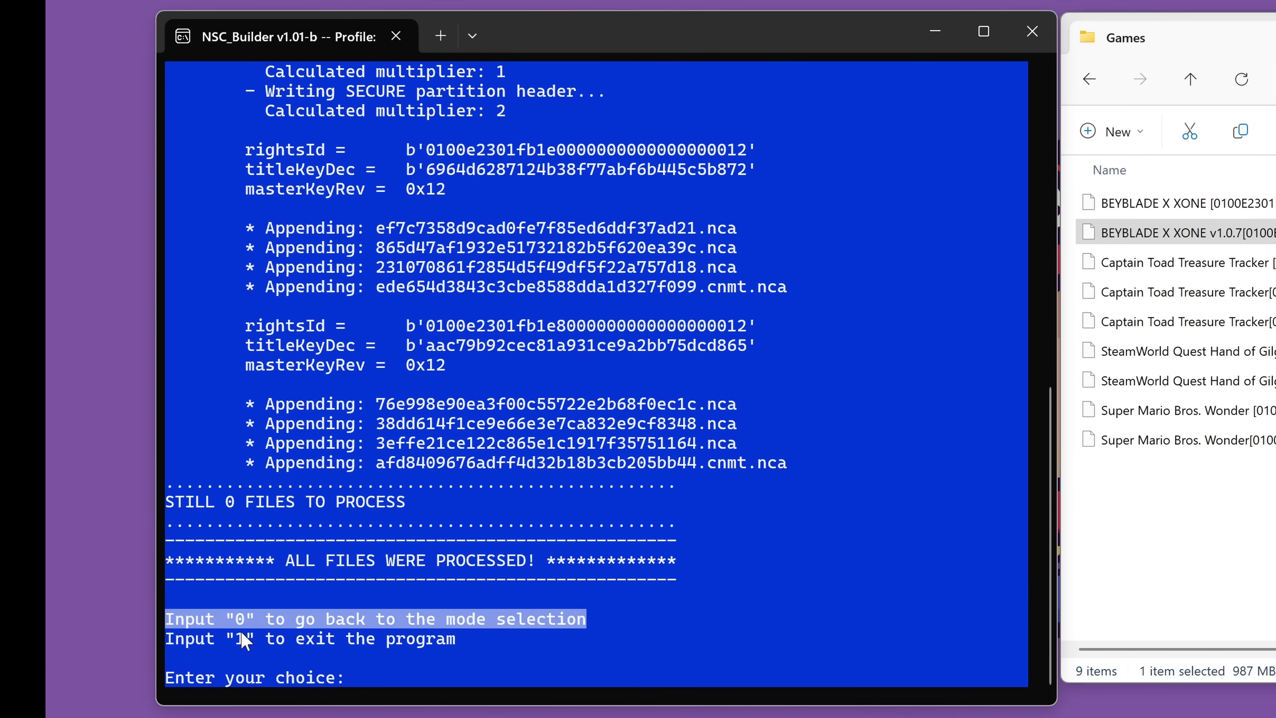
drag(169, 644, 486, 645)
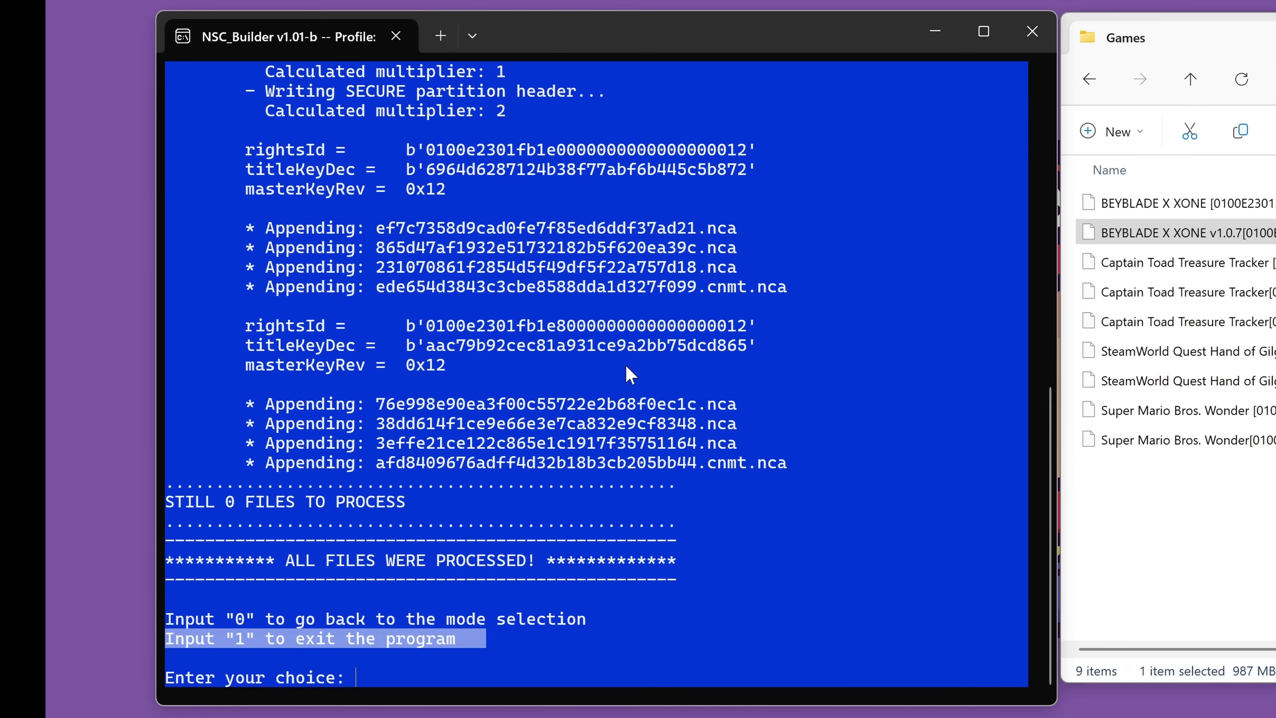
click(454, 666)
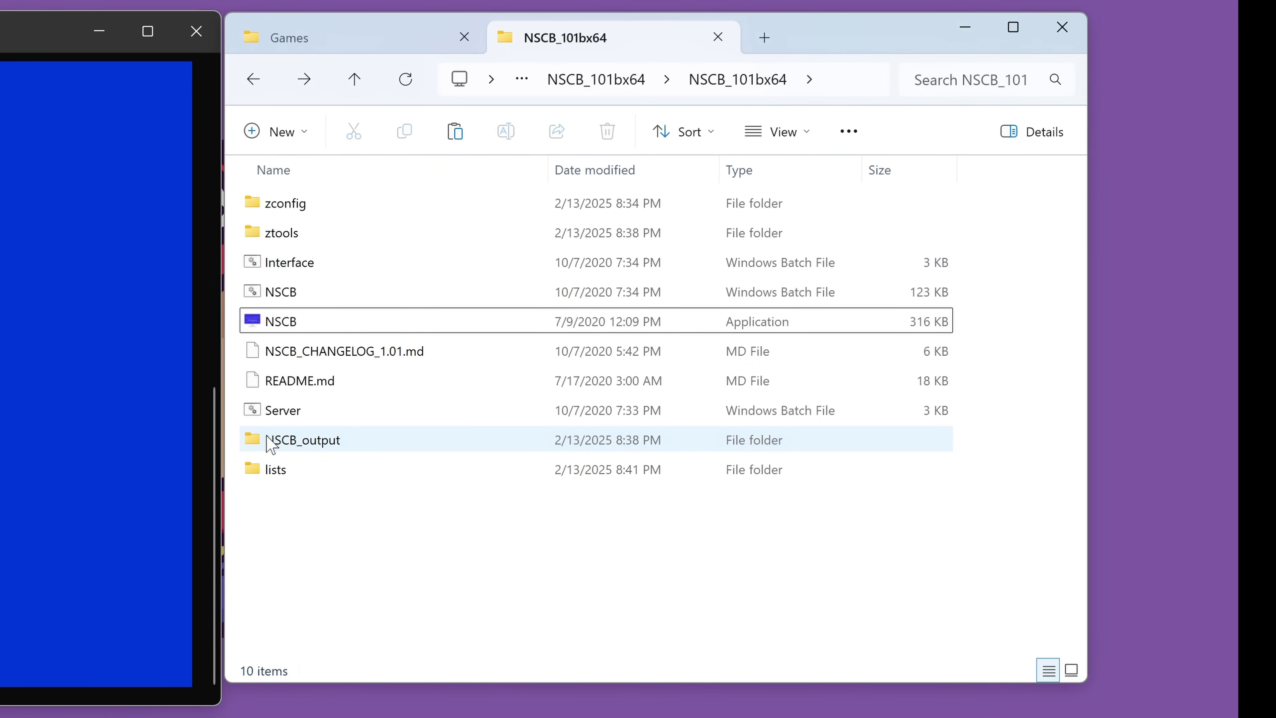
Check the merged 3.19 GB BEYBLADE X XONE (1G+1U).xci in NSCB_output, then return to Games.
click(337, 441)
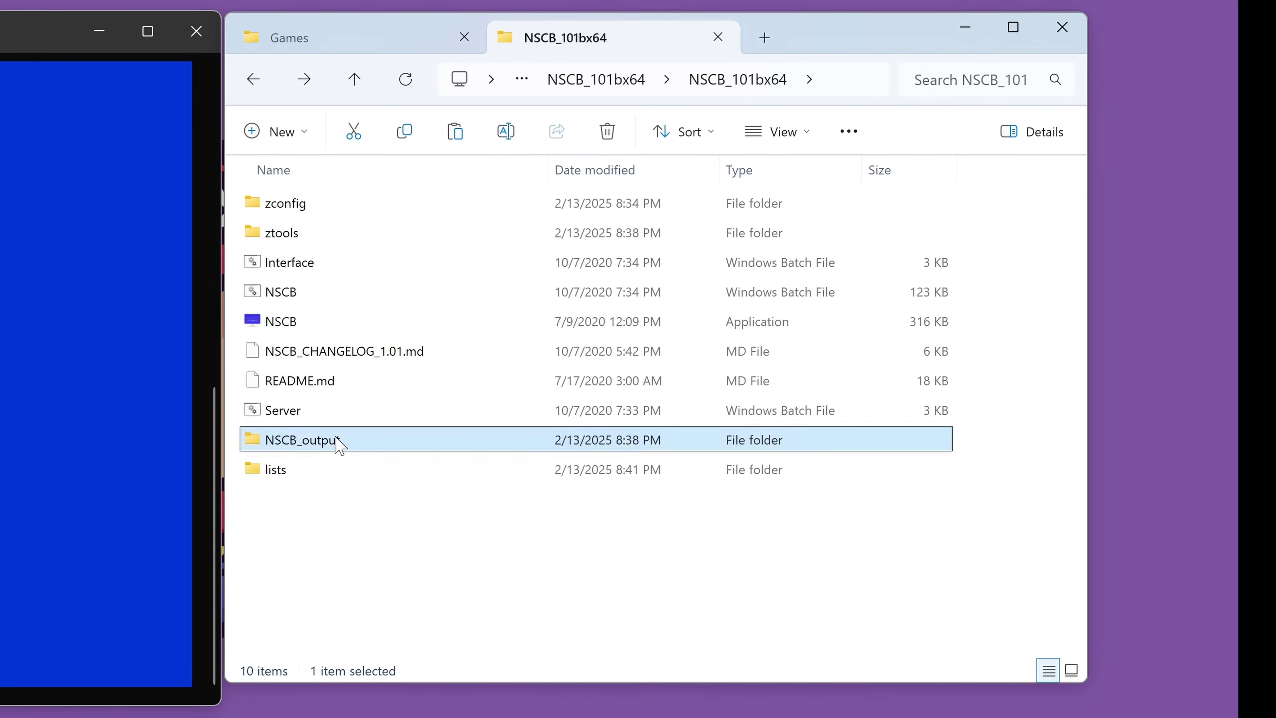
double_click(337, 441)
key(ctrl+KP_Add)
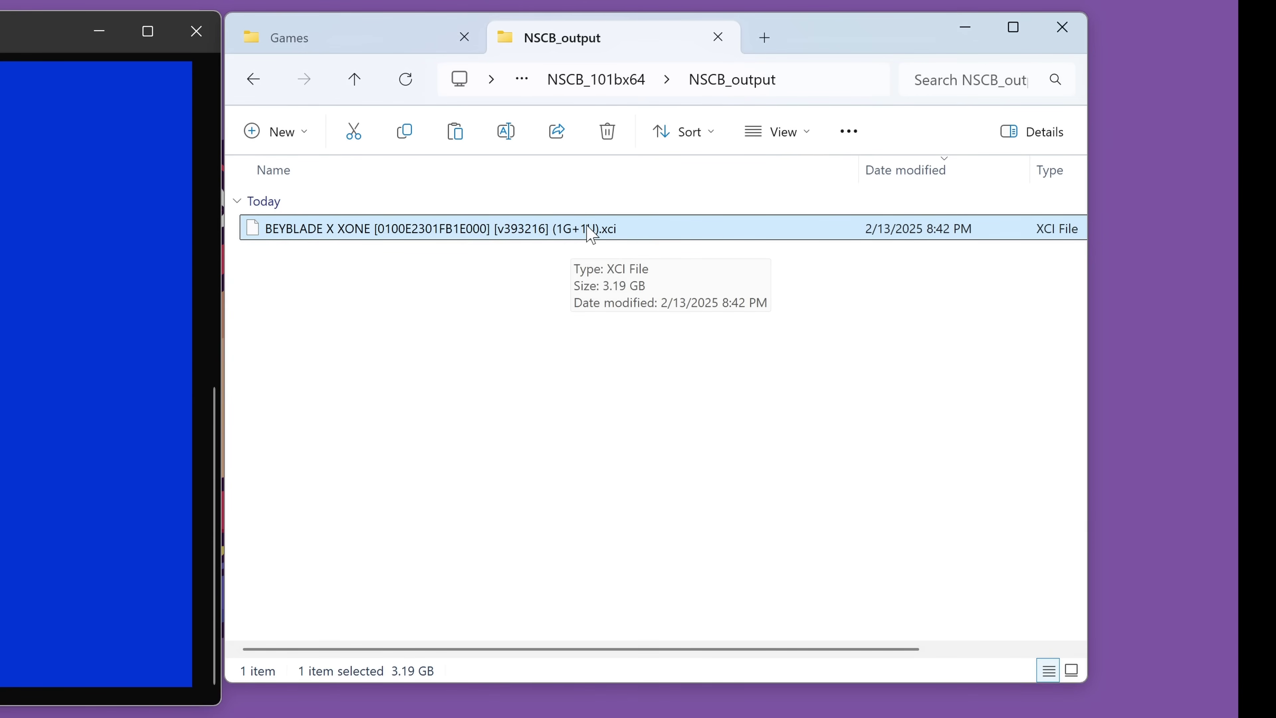
key(ctrl+Tab)
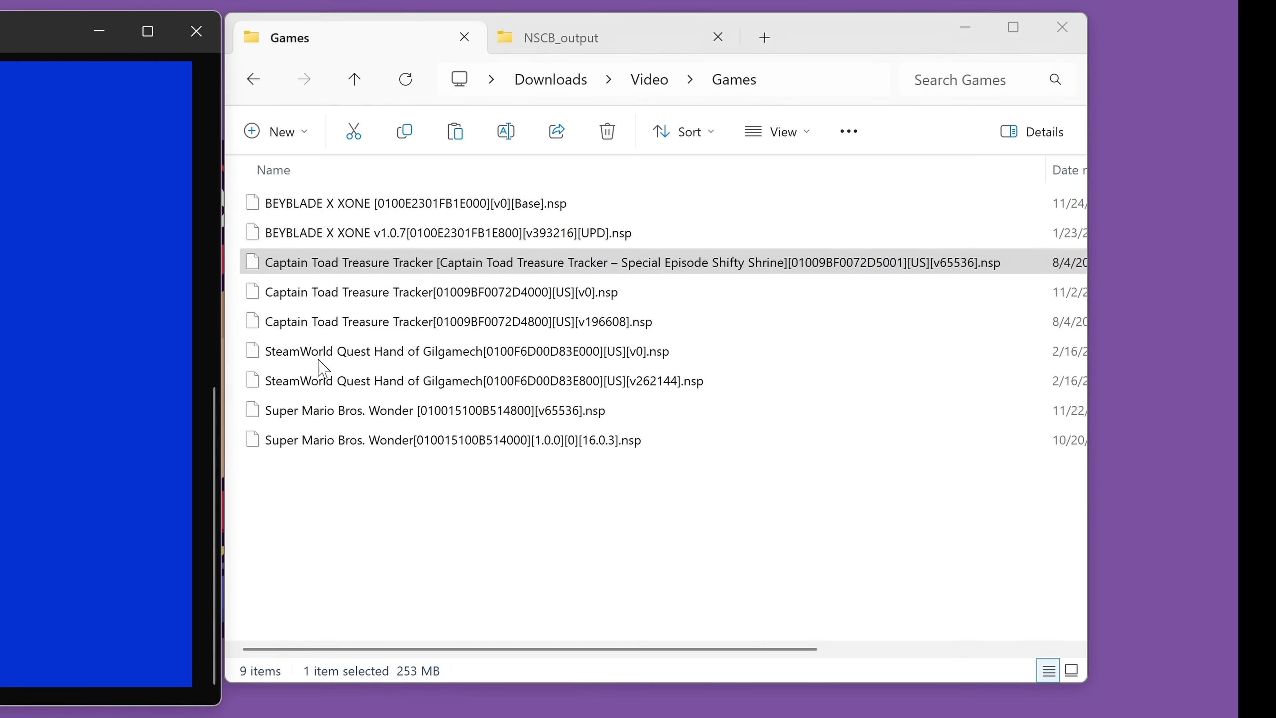
Select the SteamWorld Quest base file and enter 2 to reopen multi-pack mode.
click(357, 490)
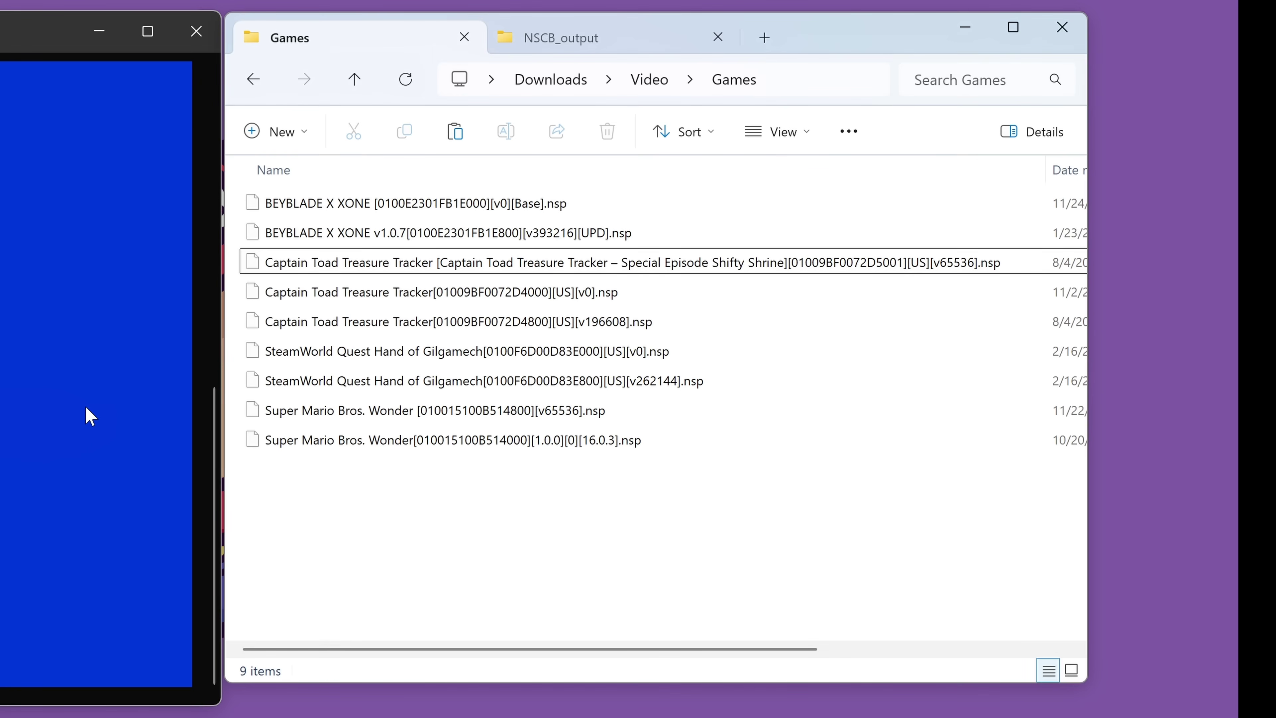
click(315, 354)
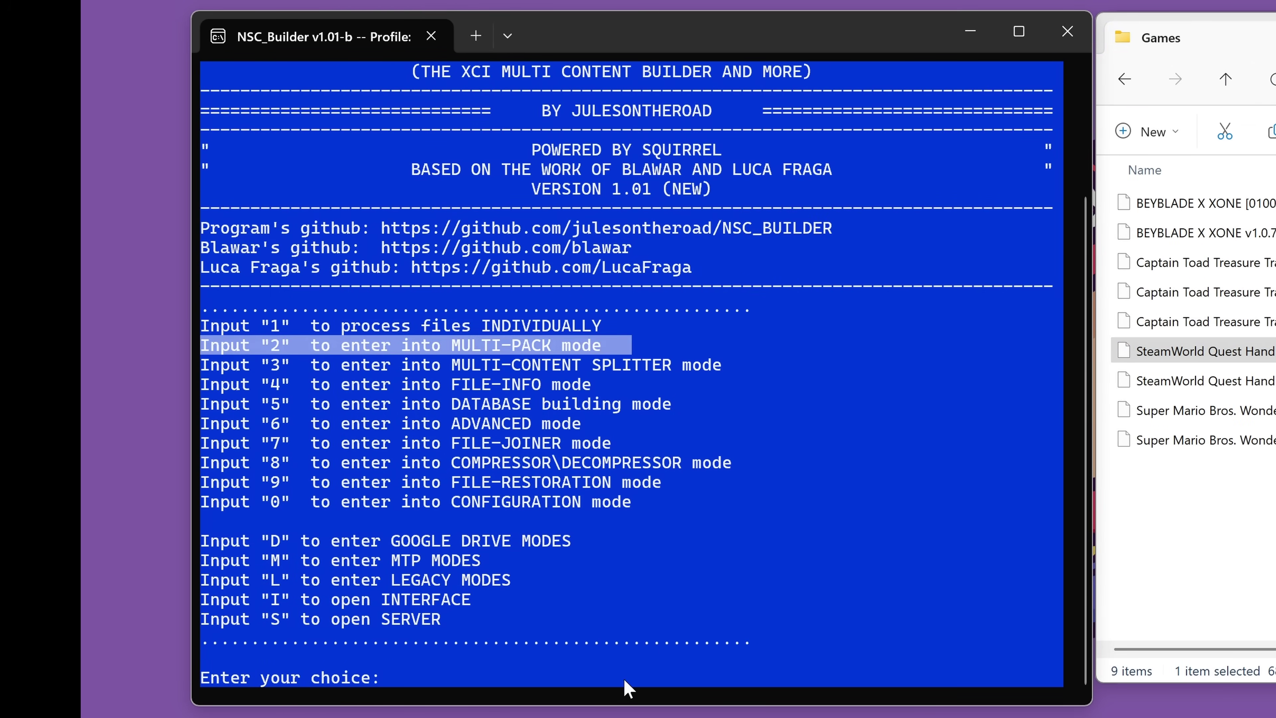
click(610, 686)
text(2)
key(Return)
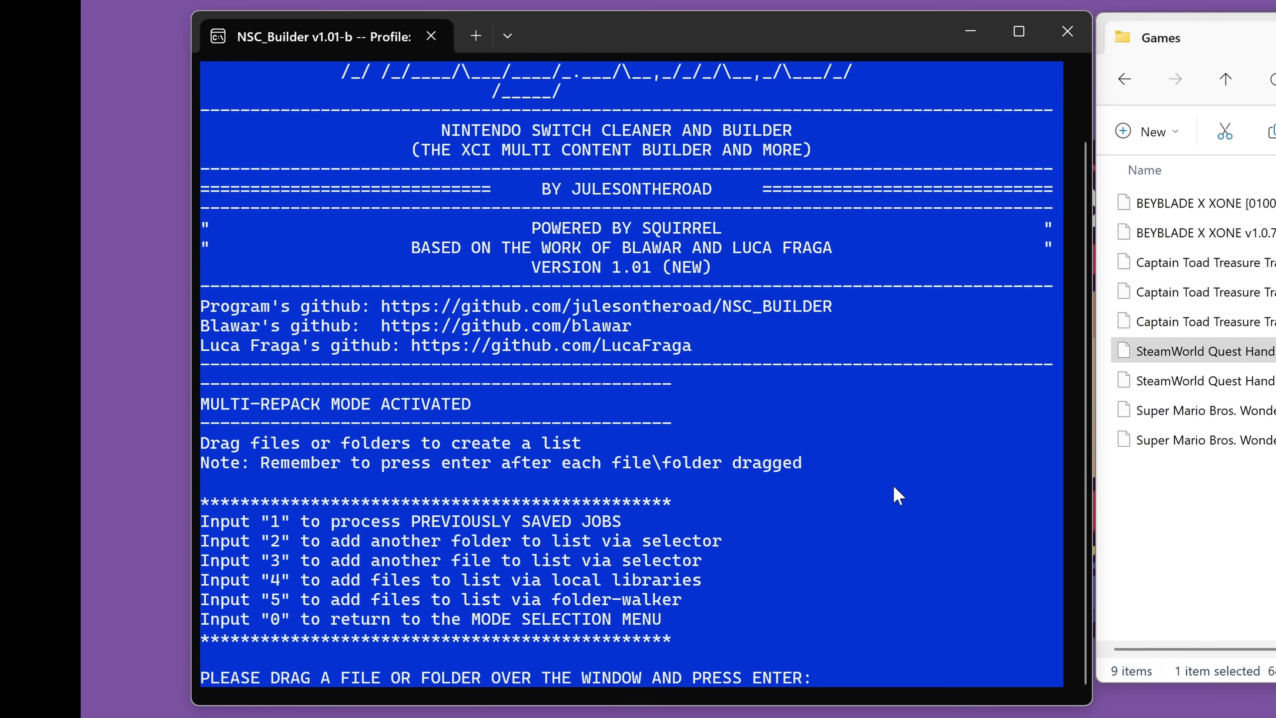
Add the SteamWorld Quest base and update NSPs to the file list.
drag(1045, 392, 884, 597)
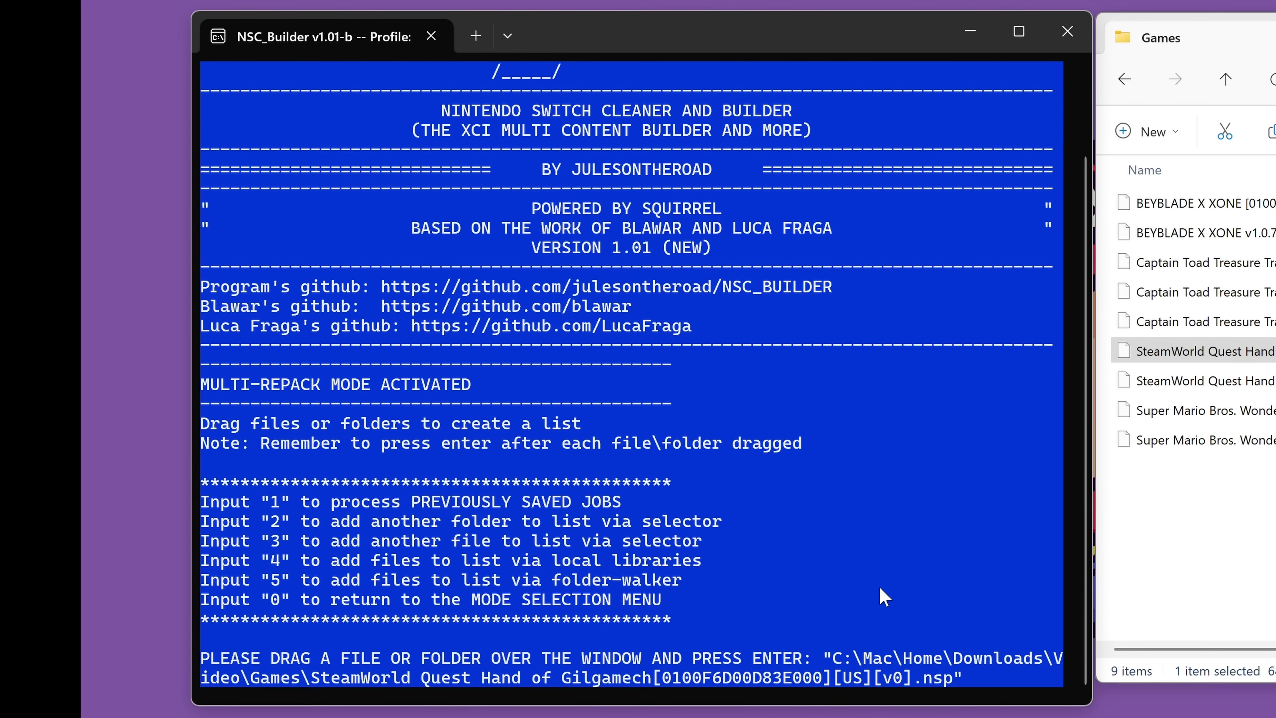
key(Return)
drag(1171, 380, 923, 581)
key(Return)
Process the list with choices 1, 2, 0, 1: XCI, unpatched system version, merged into one file.
drag(652, 345, 200, 347)
text(1)
key(Return)
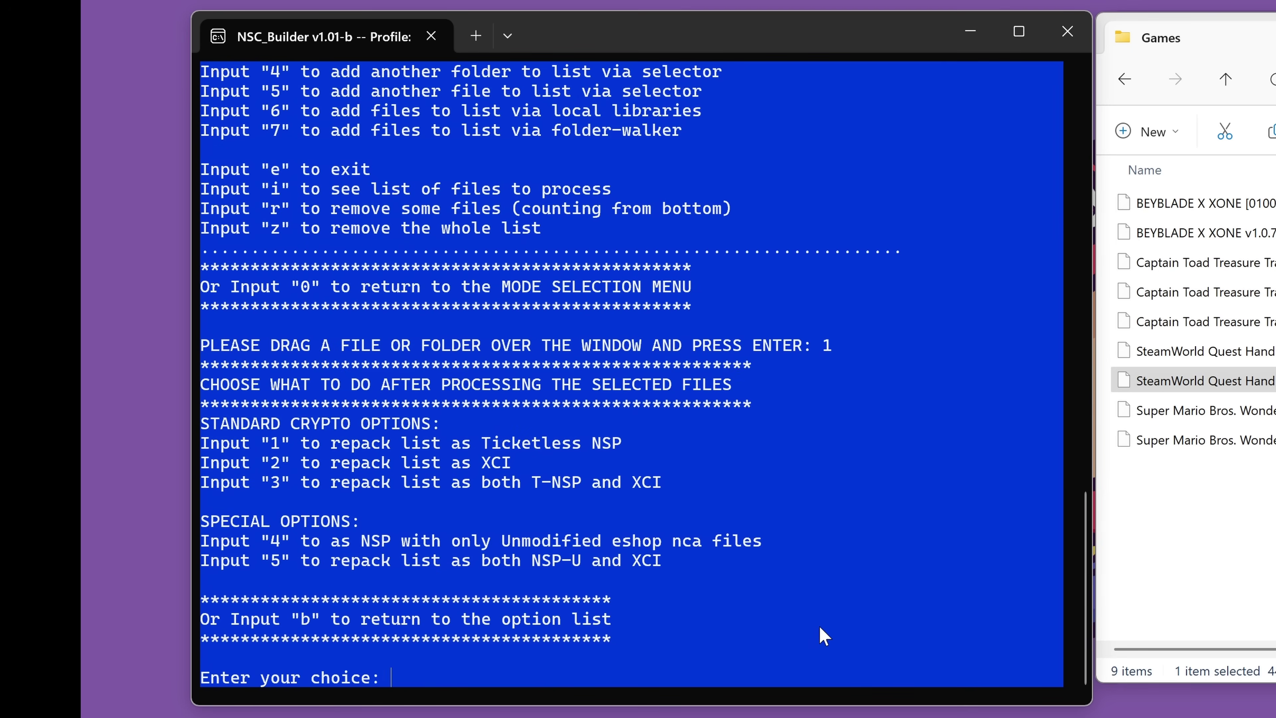
text(2)
key(Return)
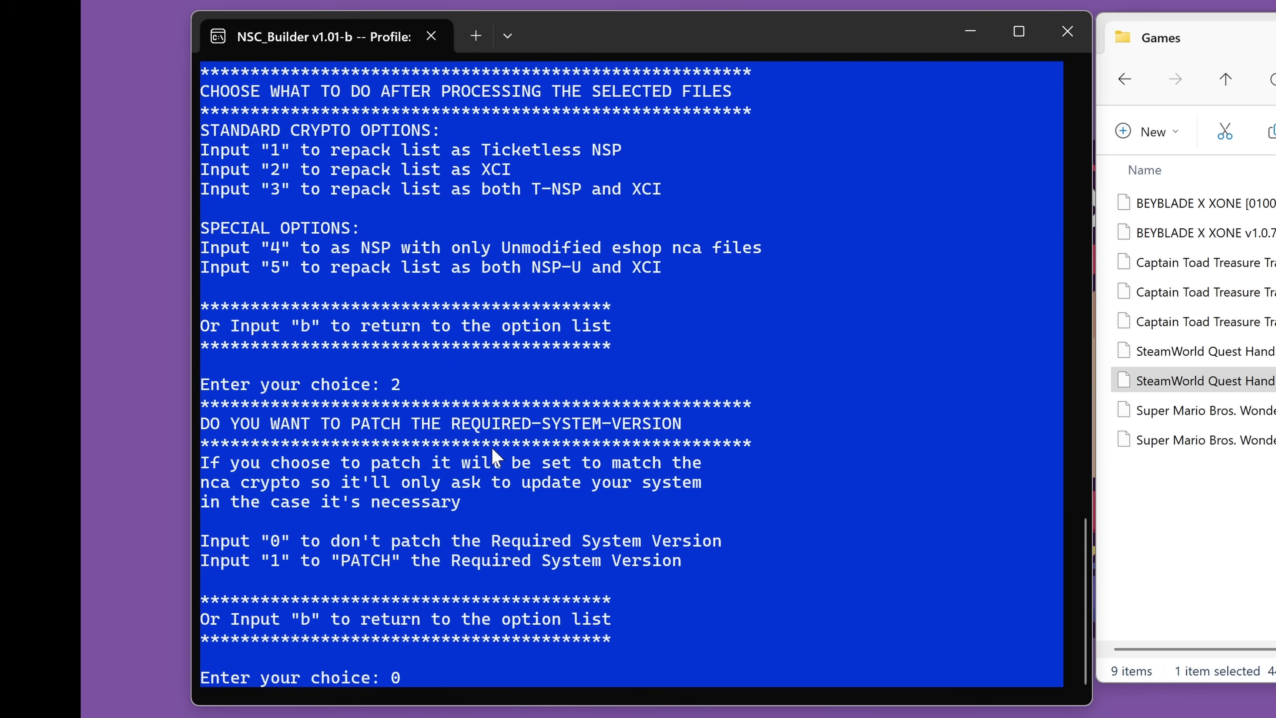
text(0)
key(Return)
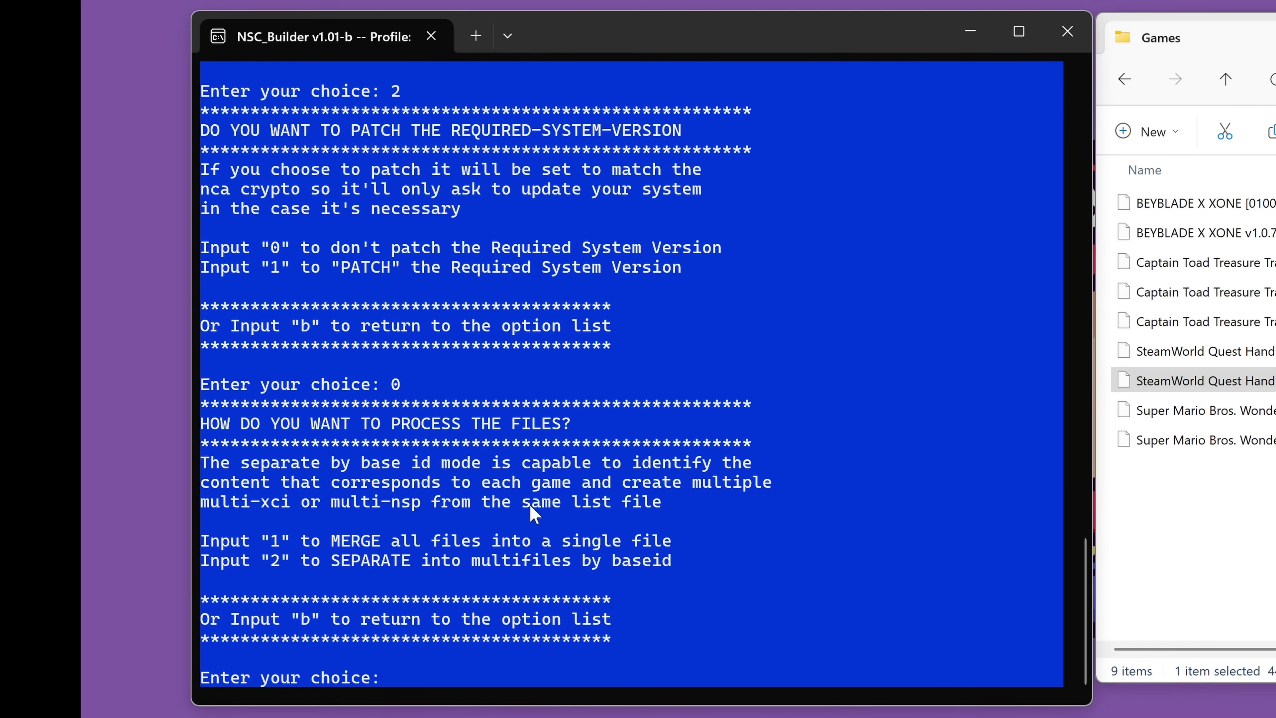
text(1)
key(Return)
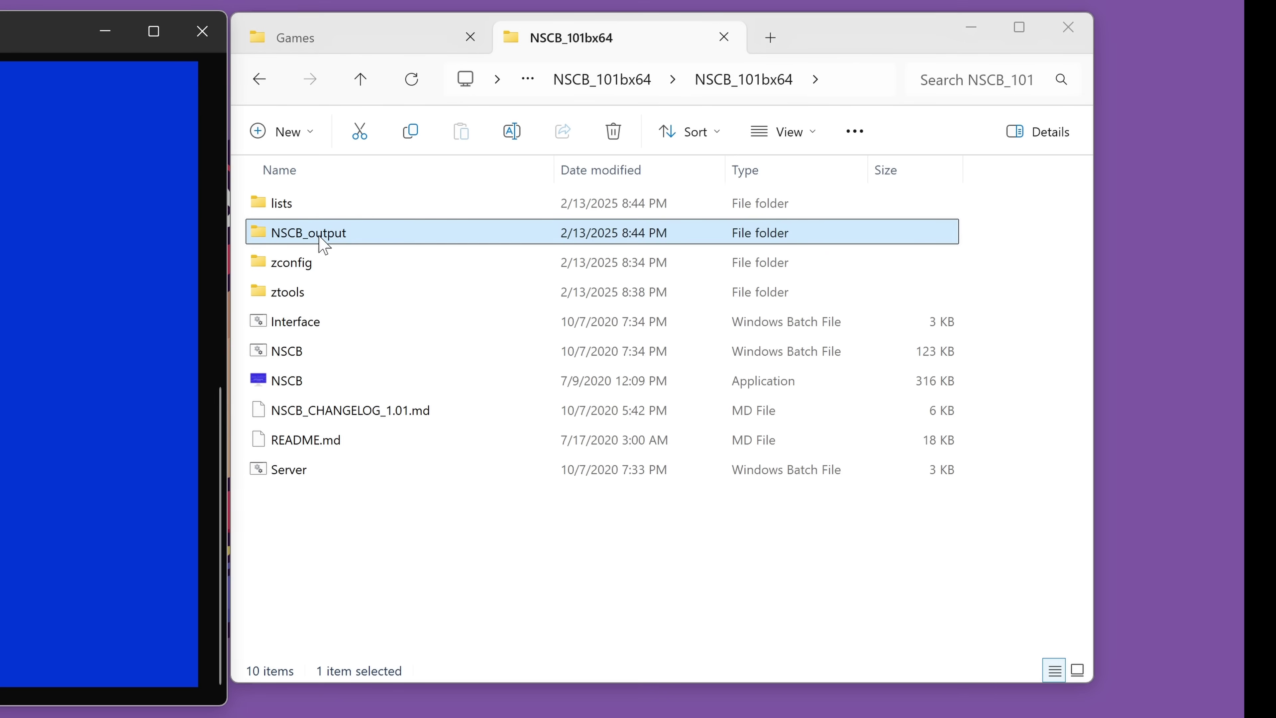
Check NSCB_output, then in Games select the Captain Toad base, update and DLC NSPs.
double_click(341, 234)
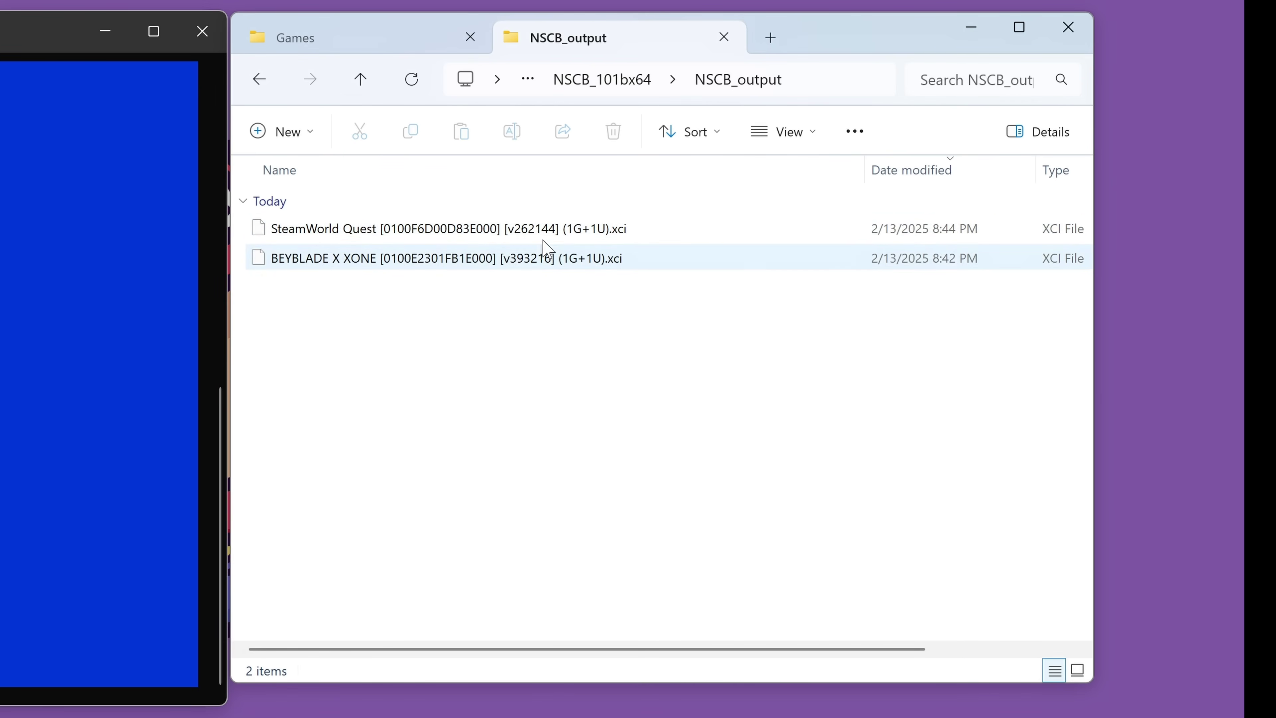
mouse_move(598, 243)
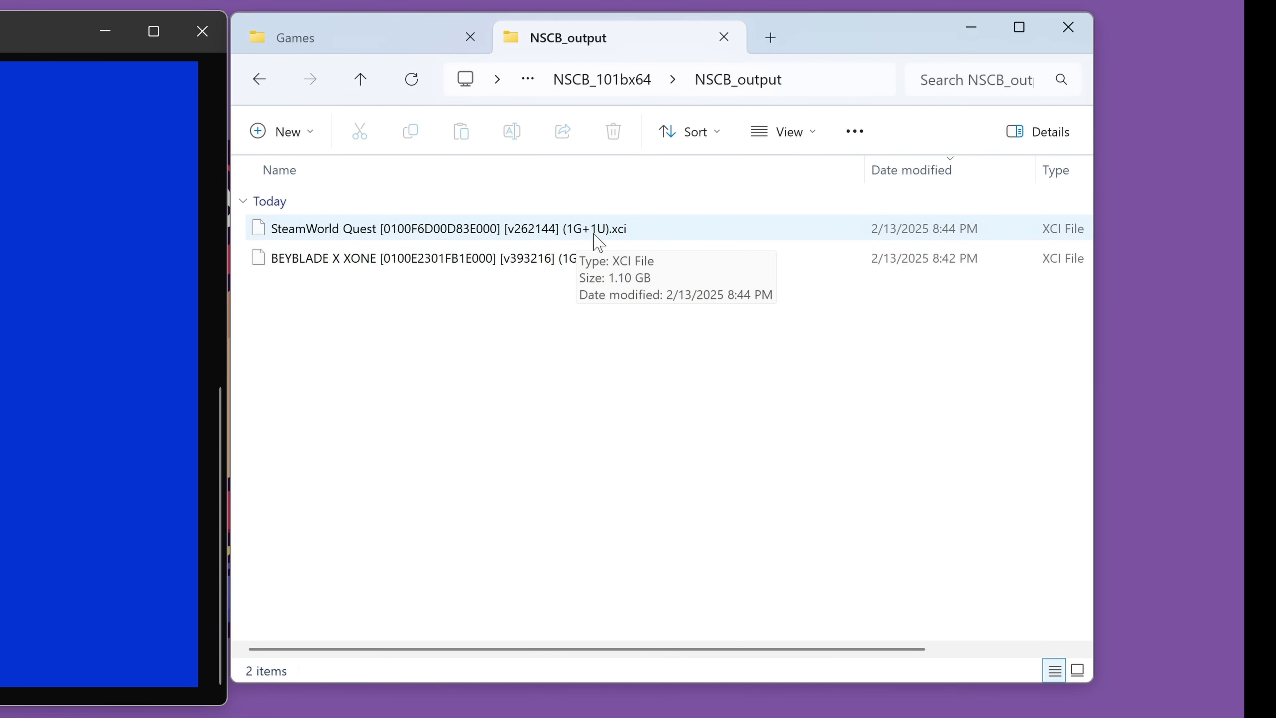
click(351, 37)
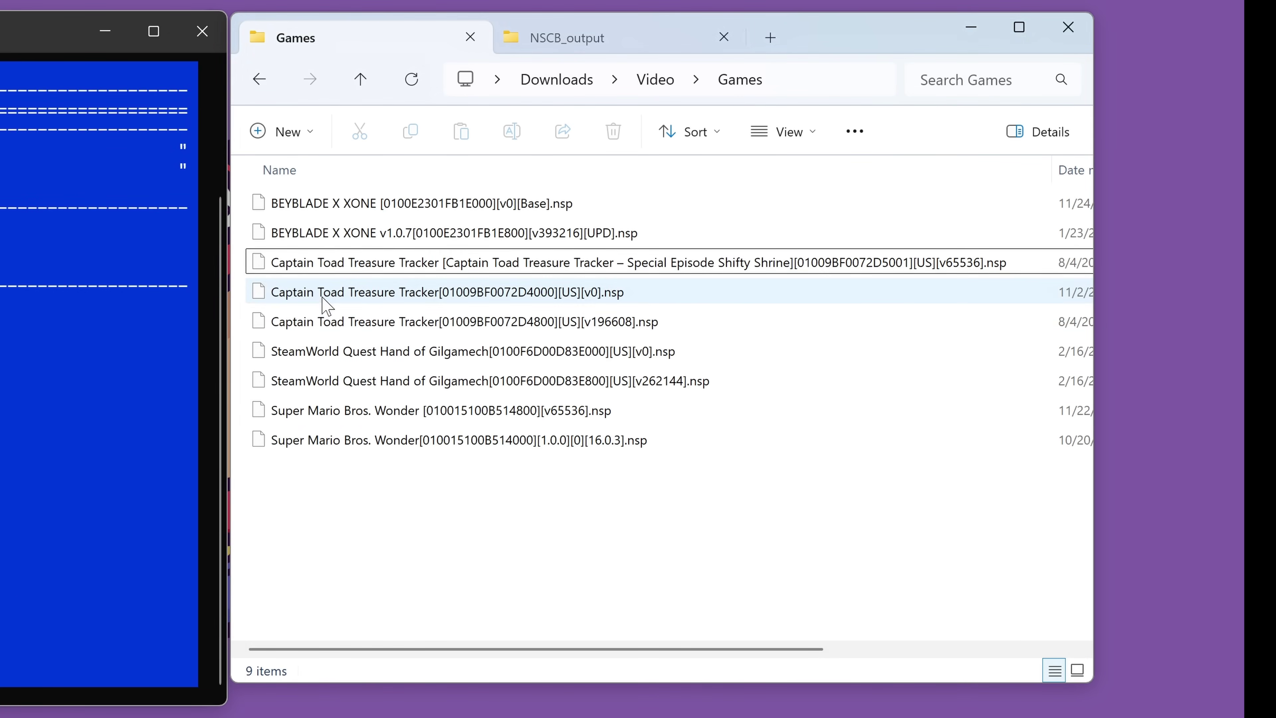
click(480, 293)
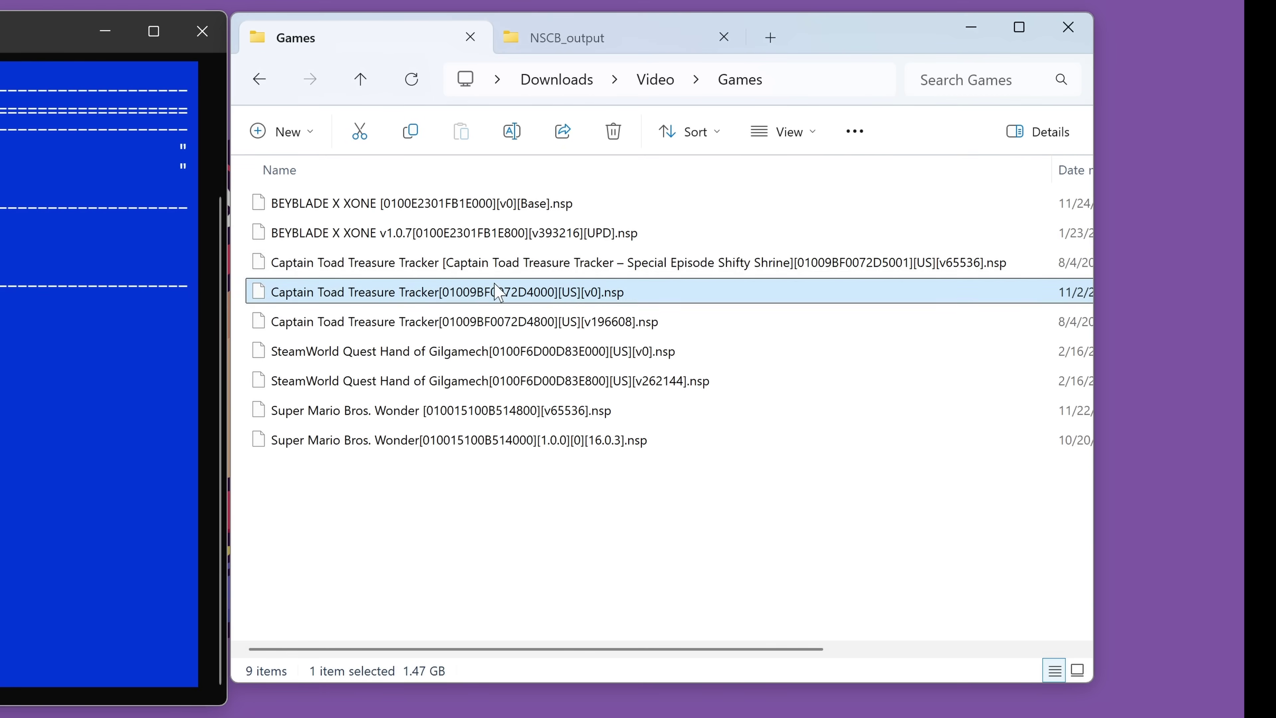
click(468, 322)
click(378, 272)
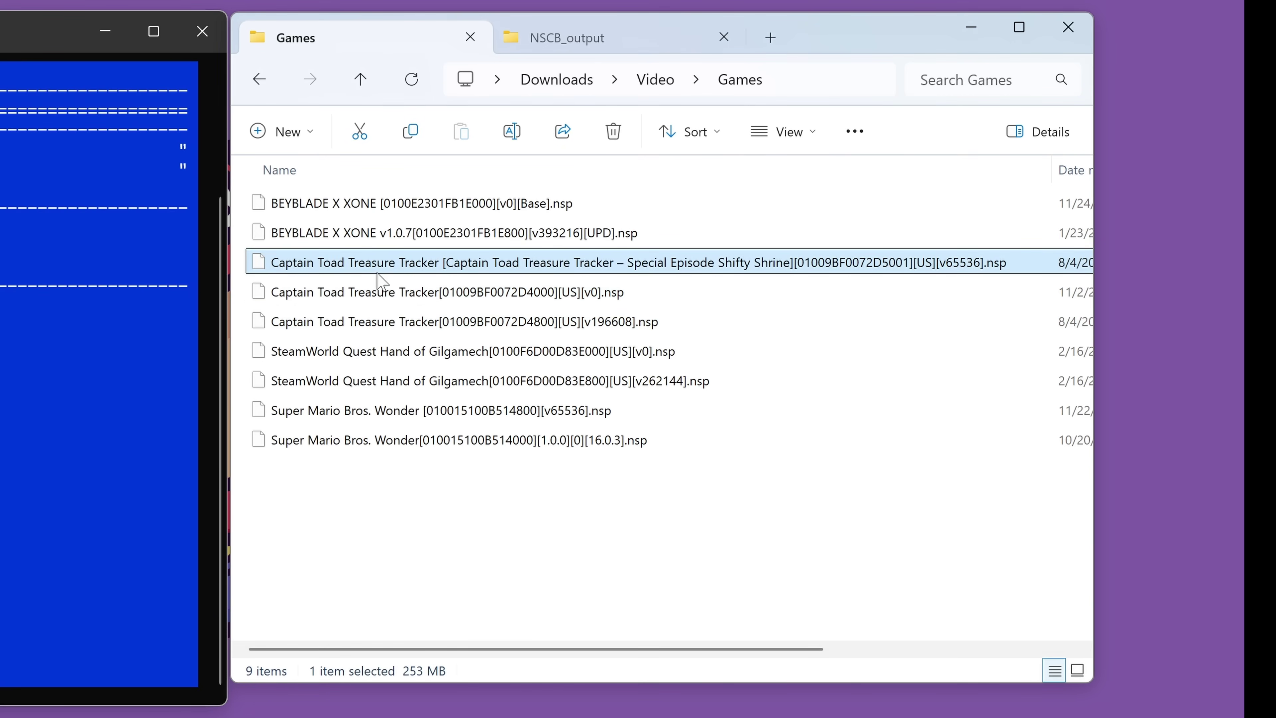
Create a 'Captain Toad' folder in Games and move the three Captain Toad NSPs into it.
right_click(356, 547)
mouse_move(615, 393)
click(686, 391)
text(Captain Toad)
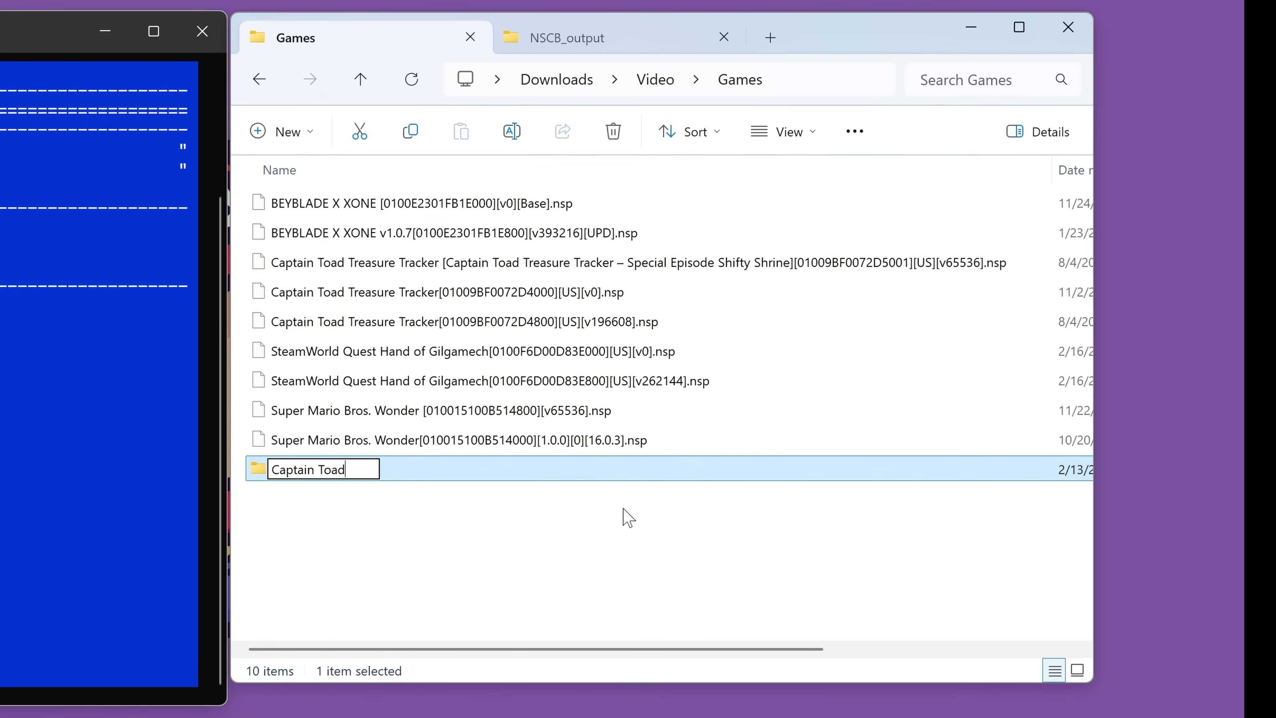
click(402, 322)
shift+click(310, 271)
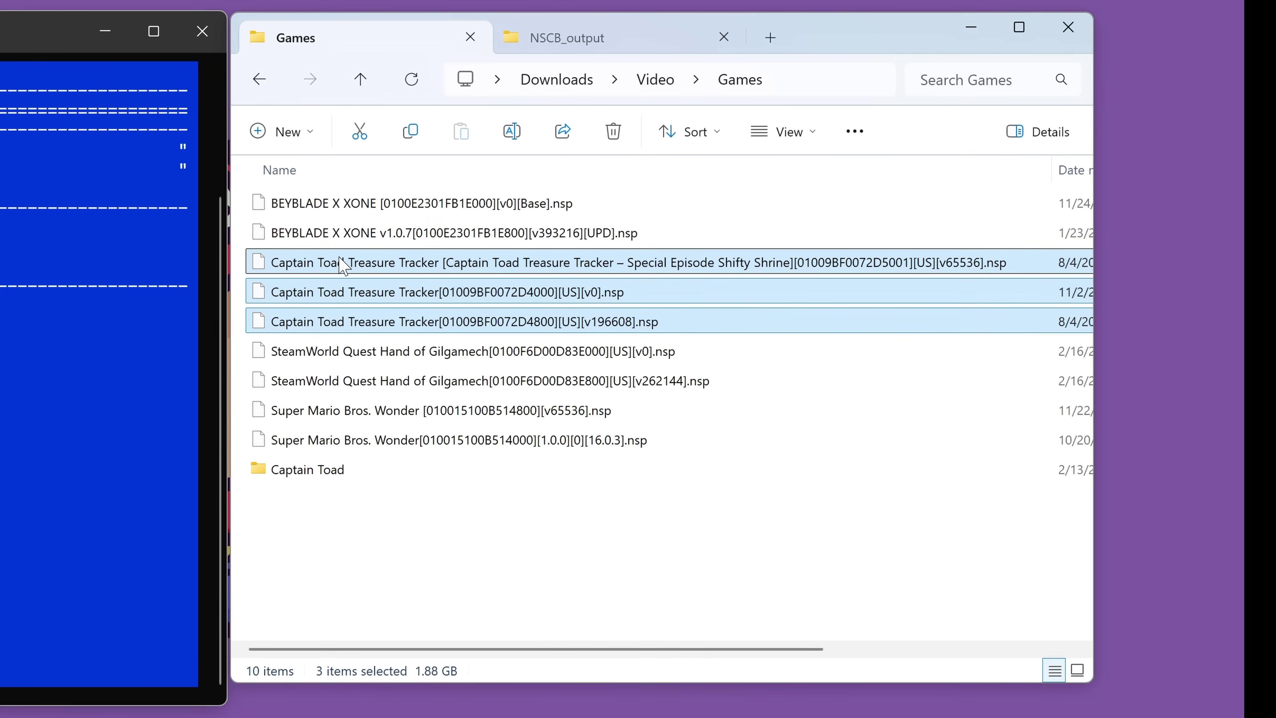
drag(343, 265, 321, 473)
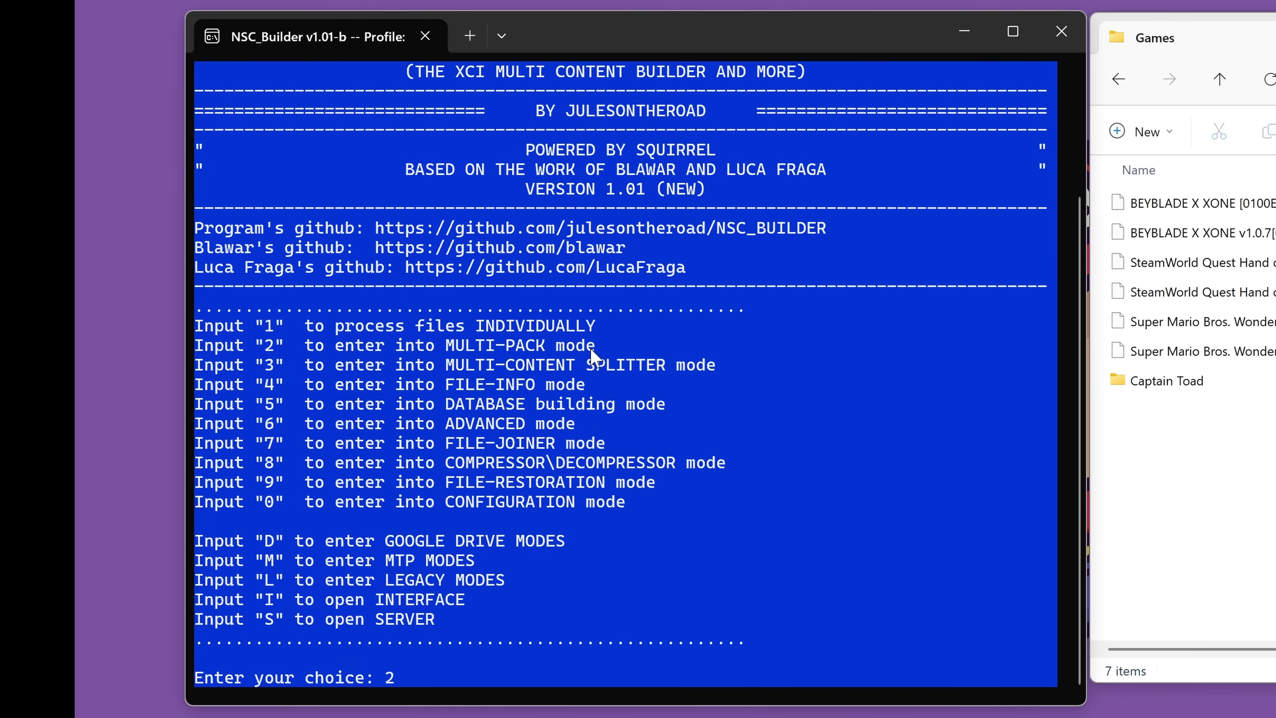
Enter multi-pack mode and add the Captain Toad folder to the processing list.
key(Return)
drag(195, 680, 479, 692)
click(899, 672)
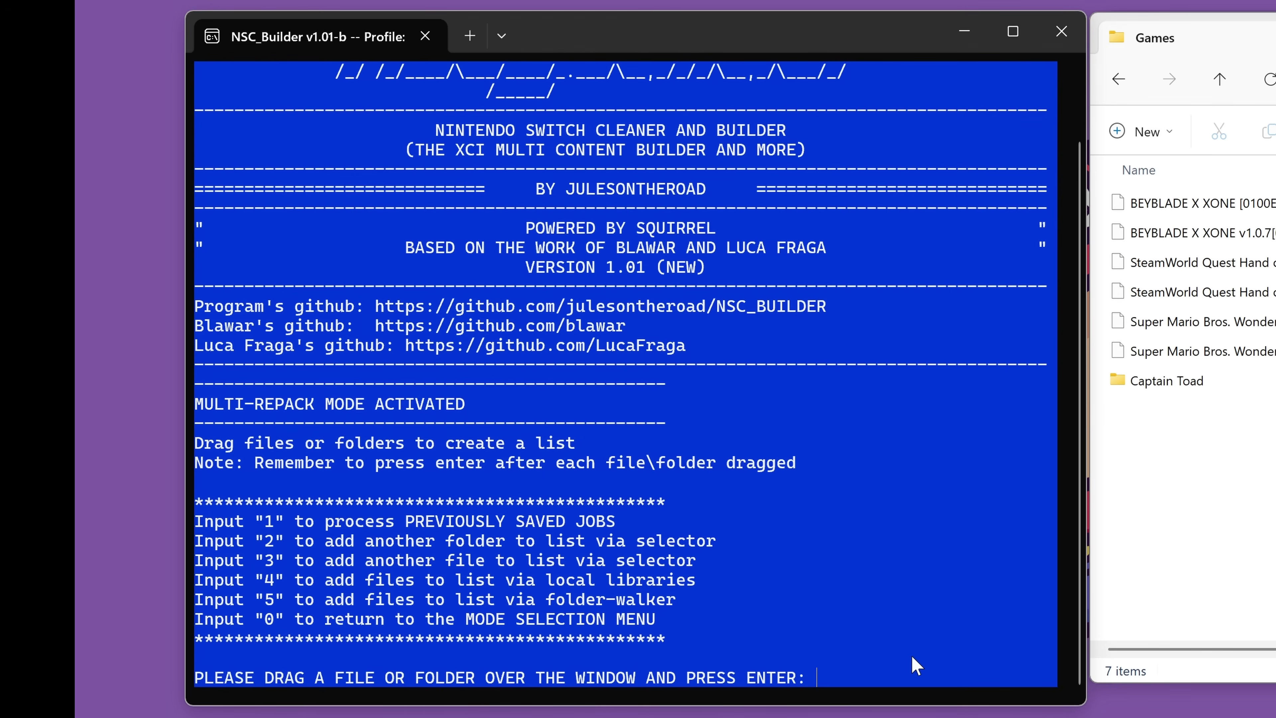
drag(1145, 390, 854, 639)
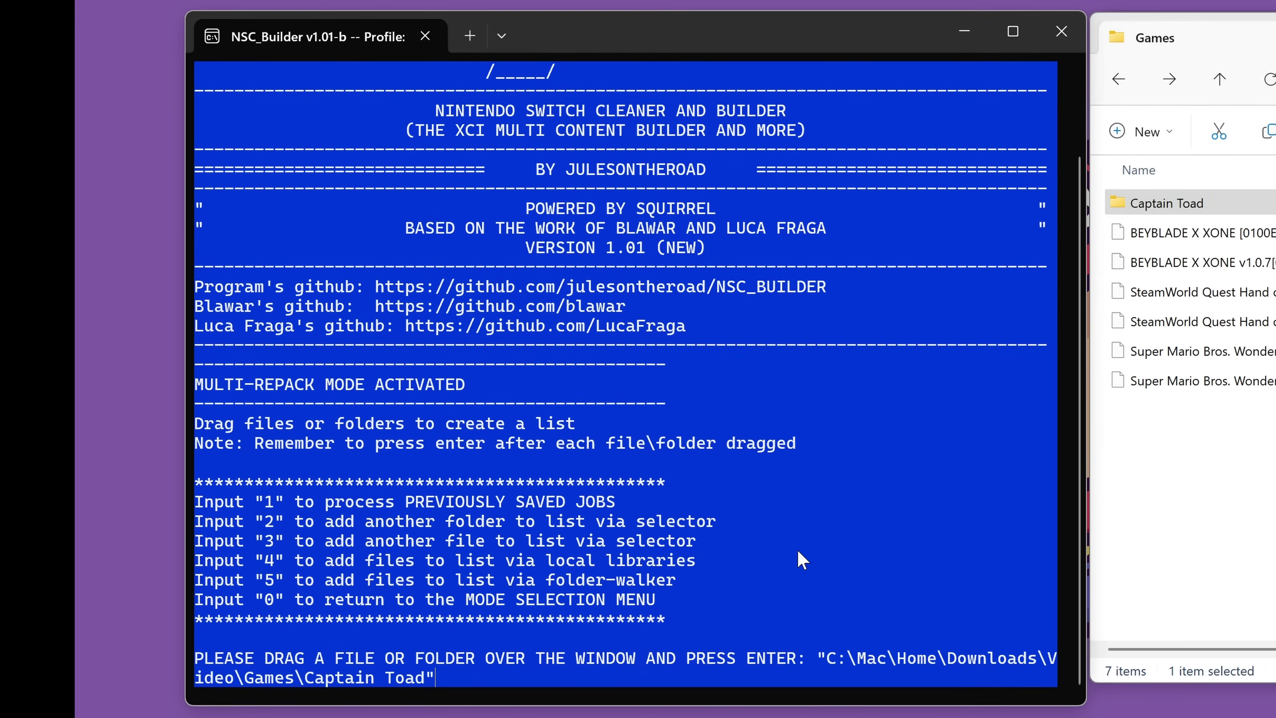
key(Return)
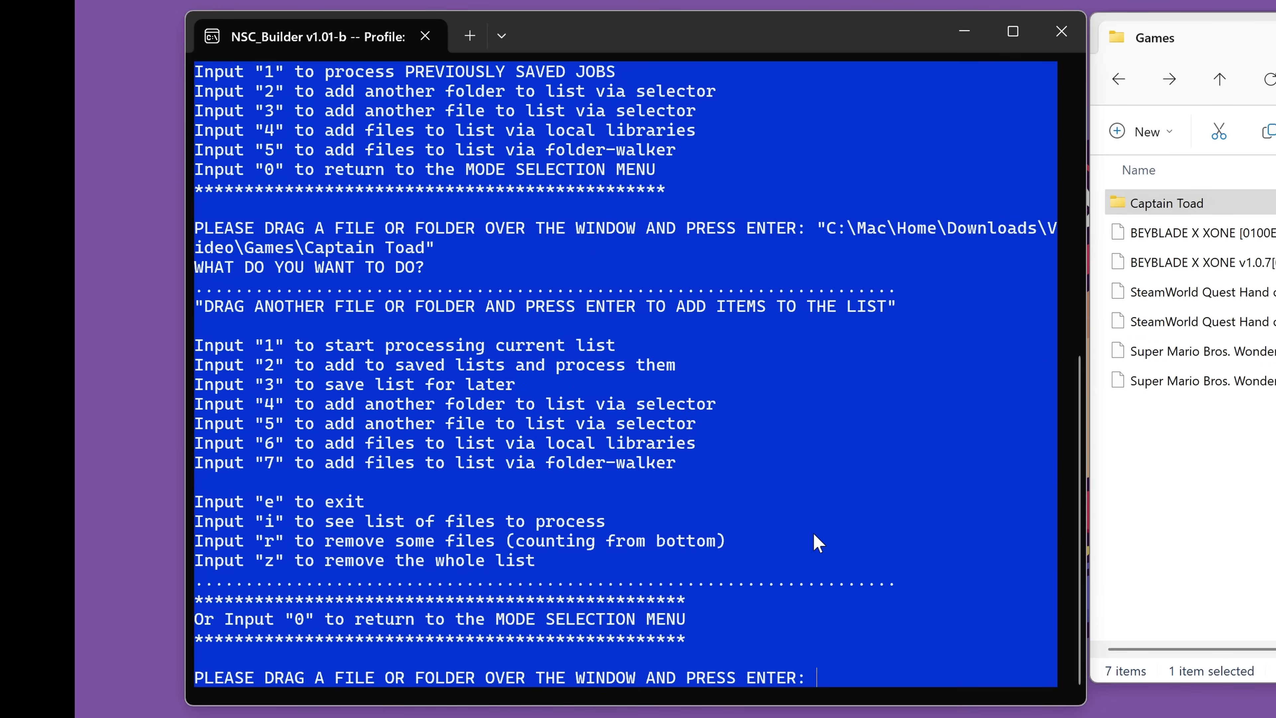
key(Return)
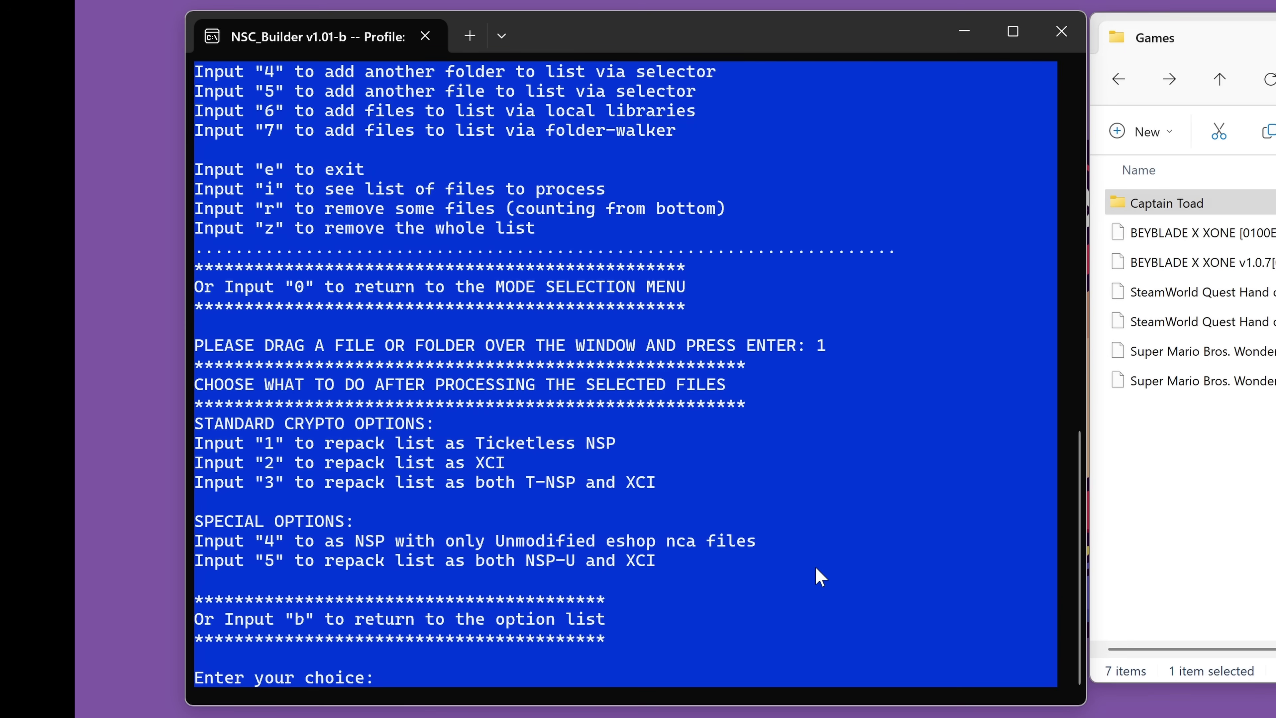
Repack the list as a single merged XCI without patching the required system version.
text(2)
key(Return)
text(0)
key(Return)
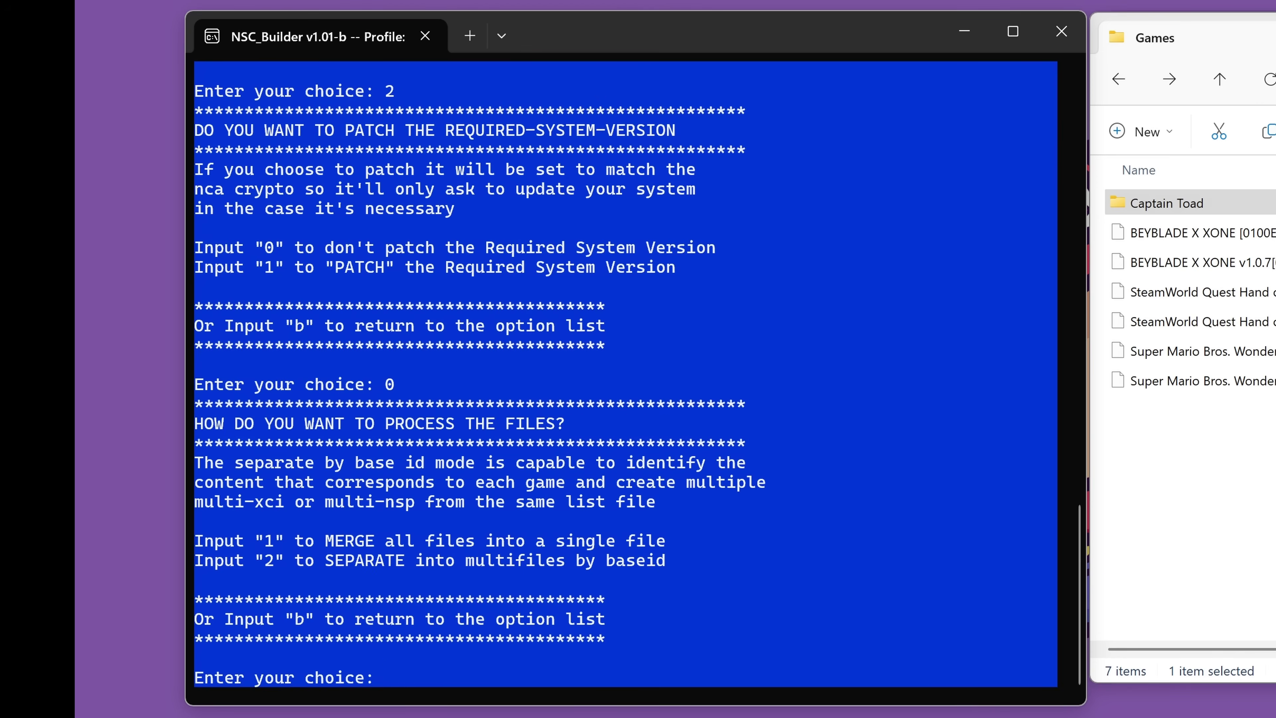
text(1)
key(Return)
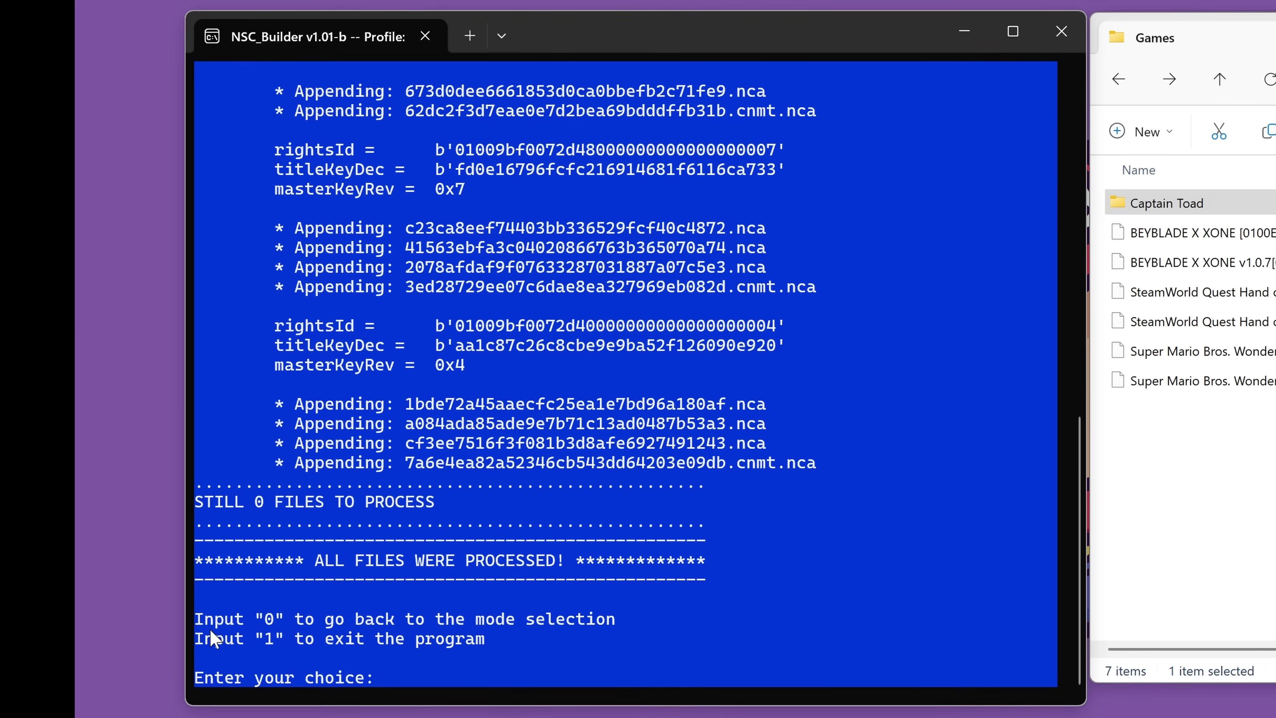
After processing finishes, choose option 1 to exit NSC_Builder.
drag(211, 633, 513, 678)
click(514, 680)
text(1)
key(Return)
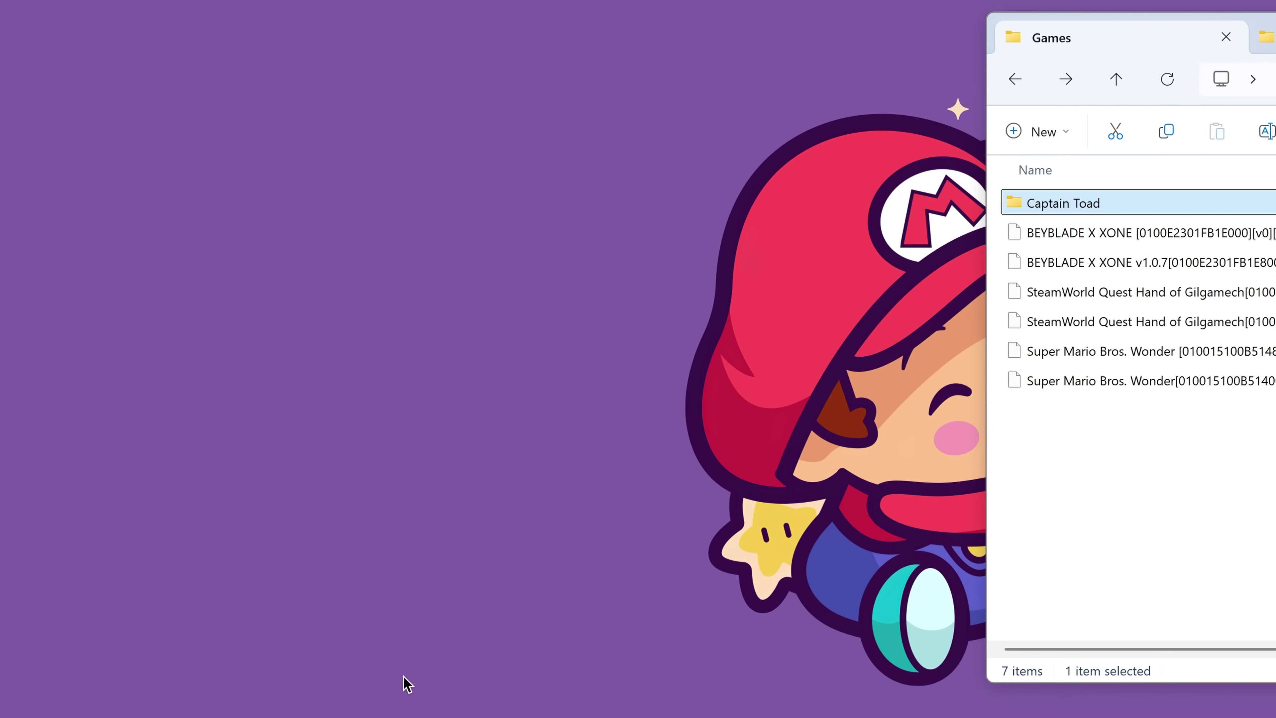
Review the three merged XCI files in NSCB_output, including the SteamWorld Quest file's details.
click(1246, 38)
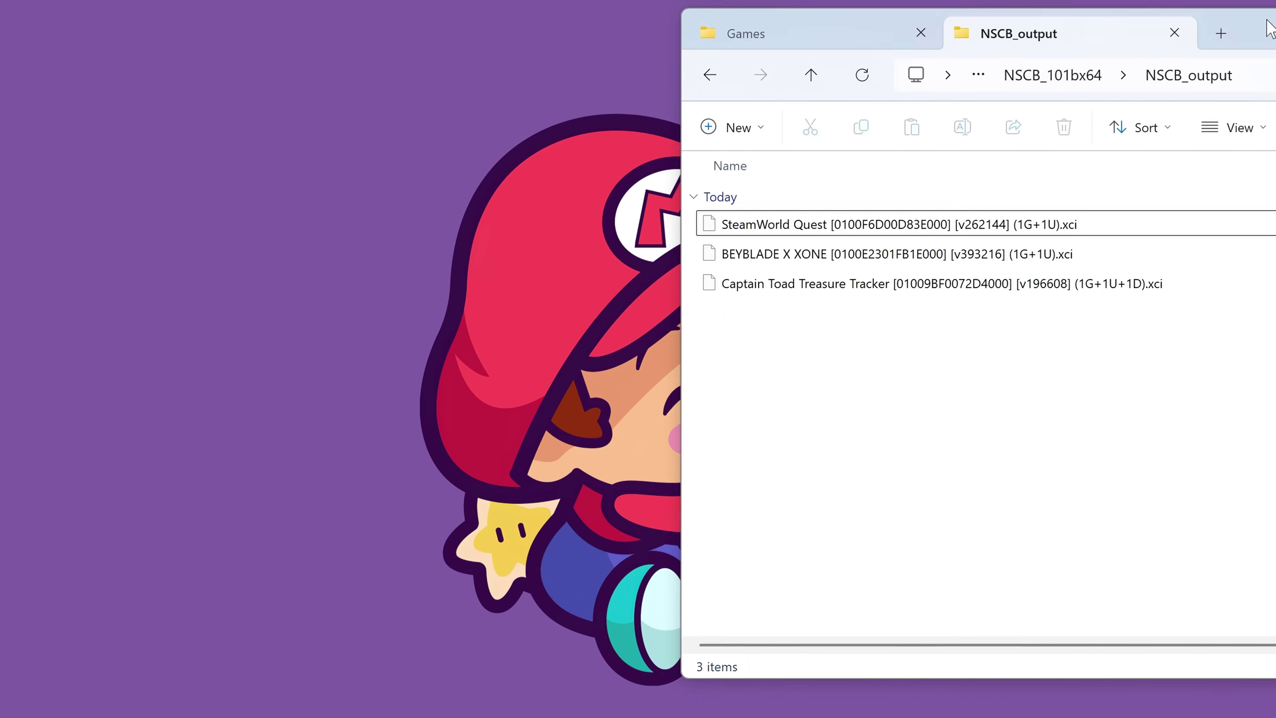
drag(623, 376, 553, 229)
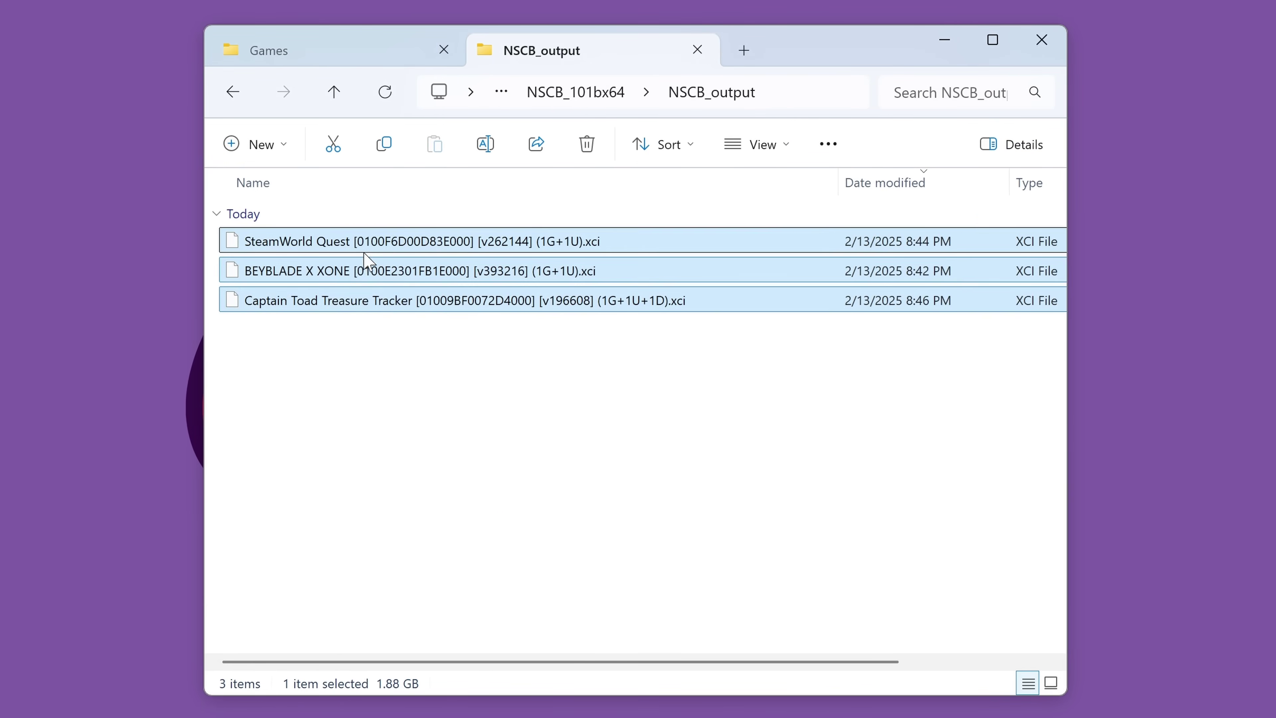
click(769, 330)
click(278, 245)
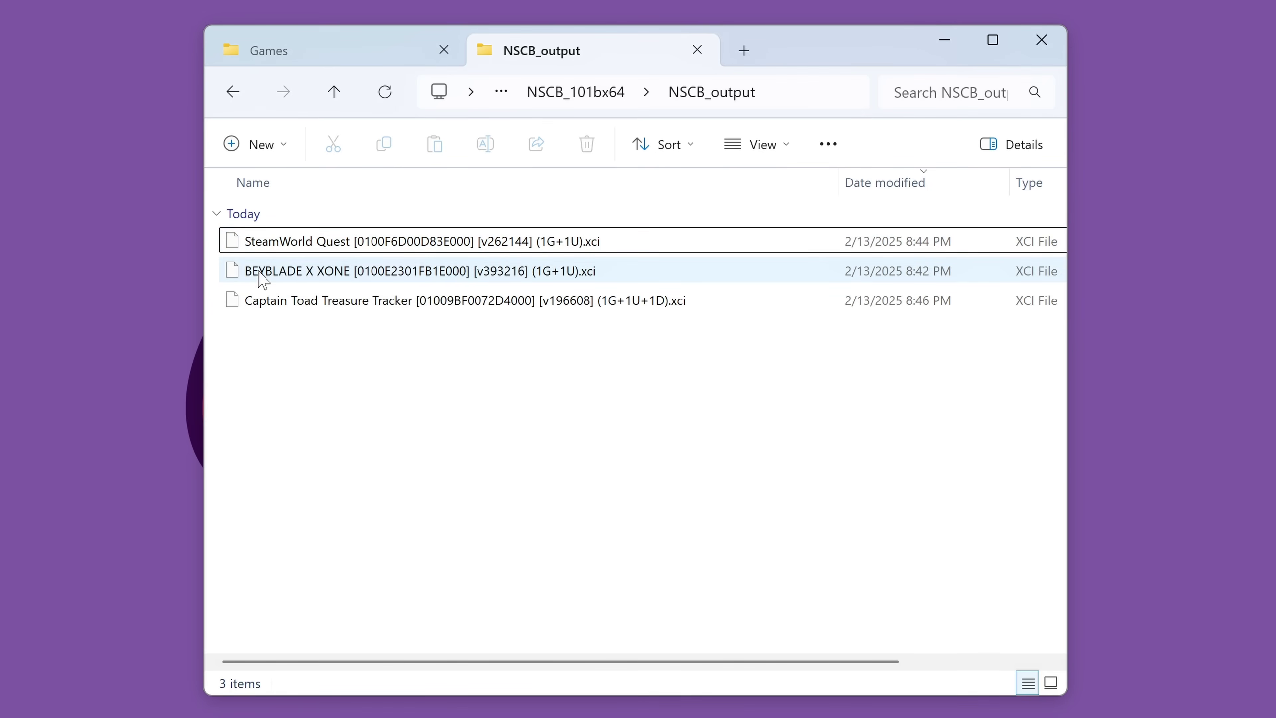
mouse_move(532, 278)
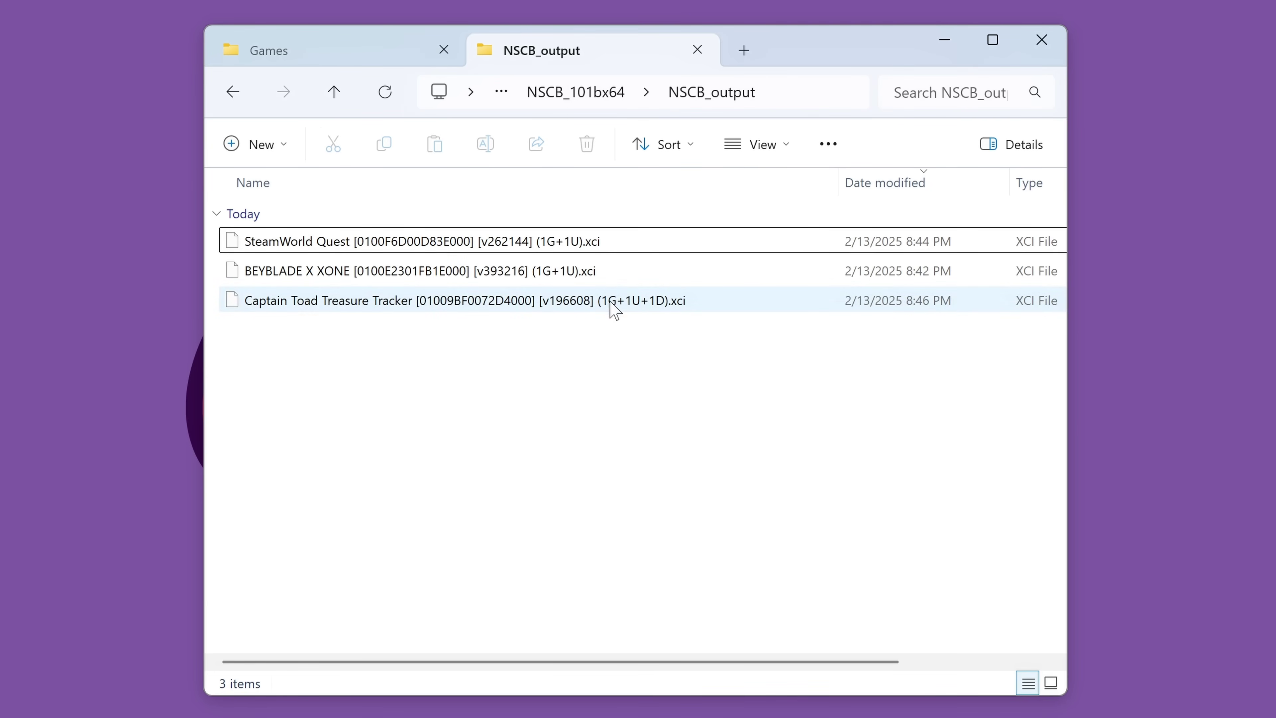
drag(305, 350, 485, 250)
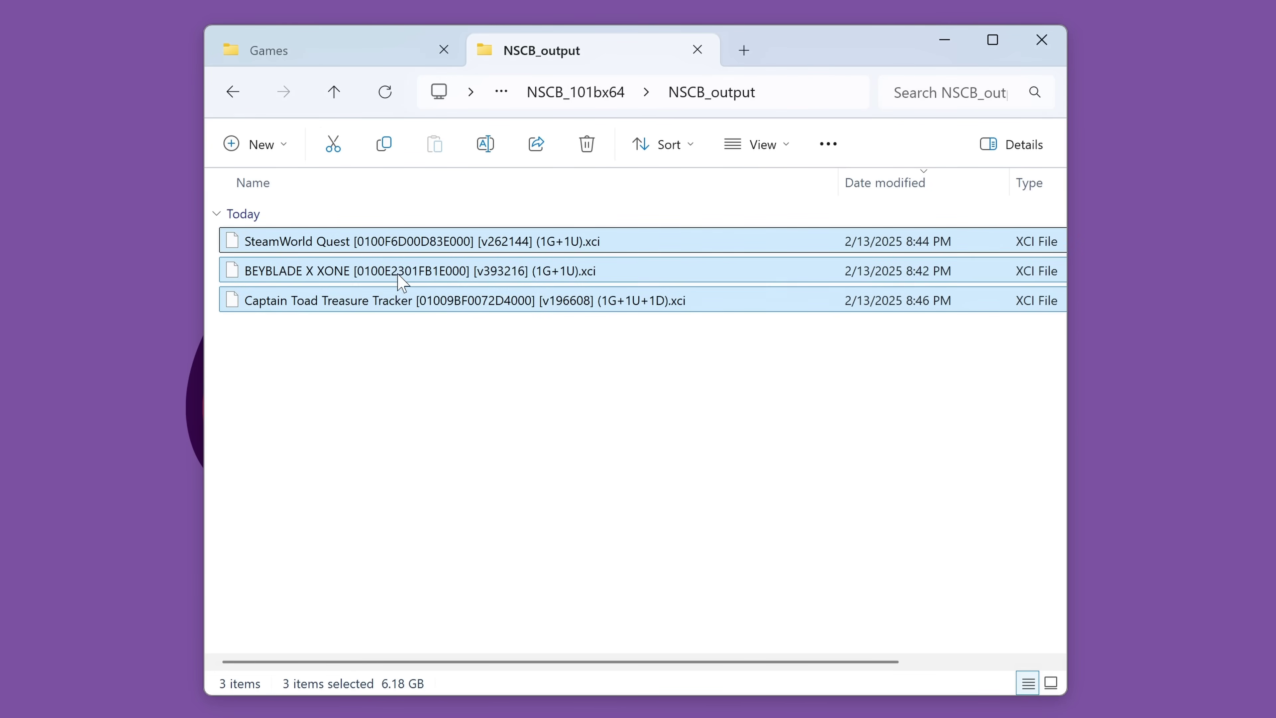
click(442, 347)
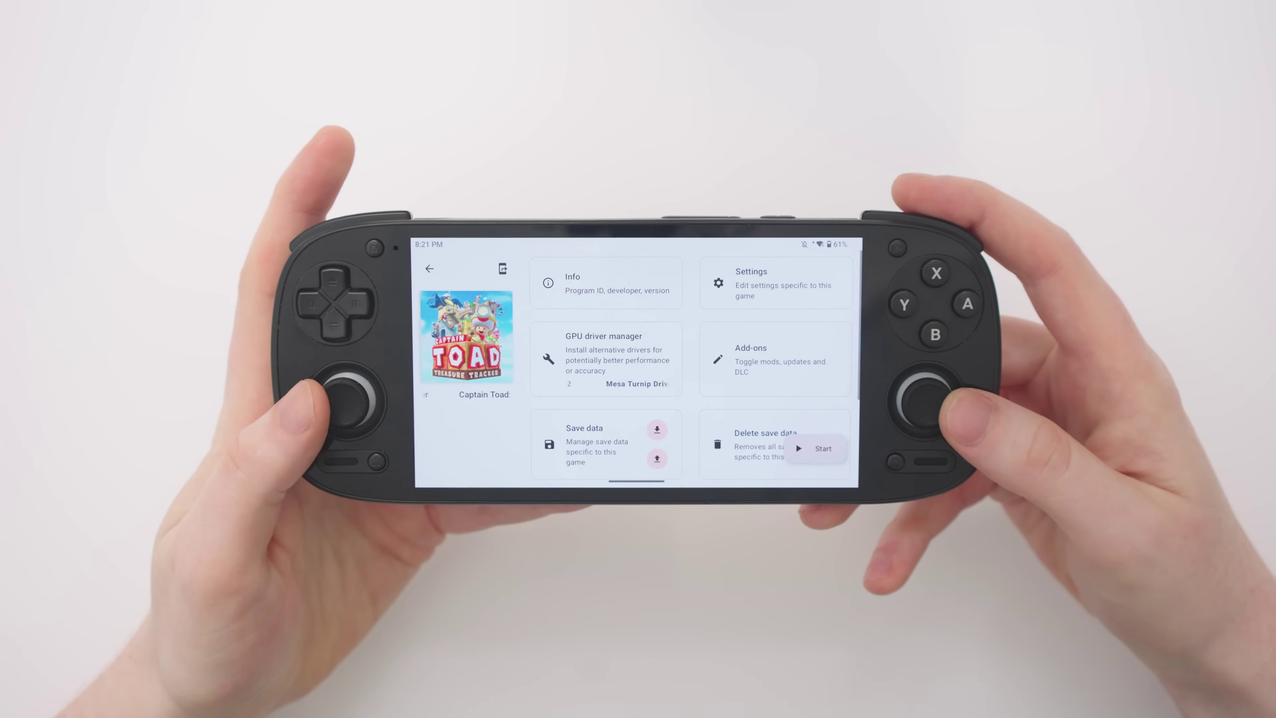
Check Captain Toad's Info for the XCI path and version 1.3.0, then view its Add-ons.
click(603, 282)
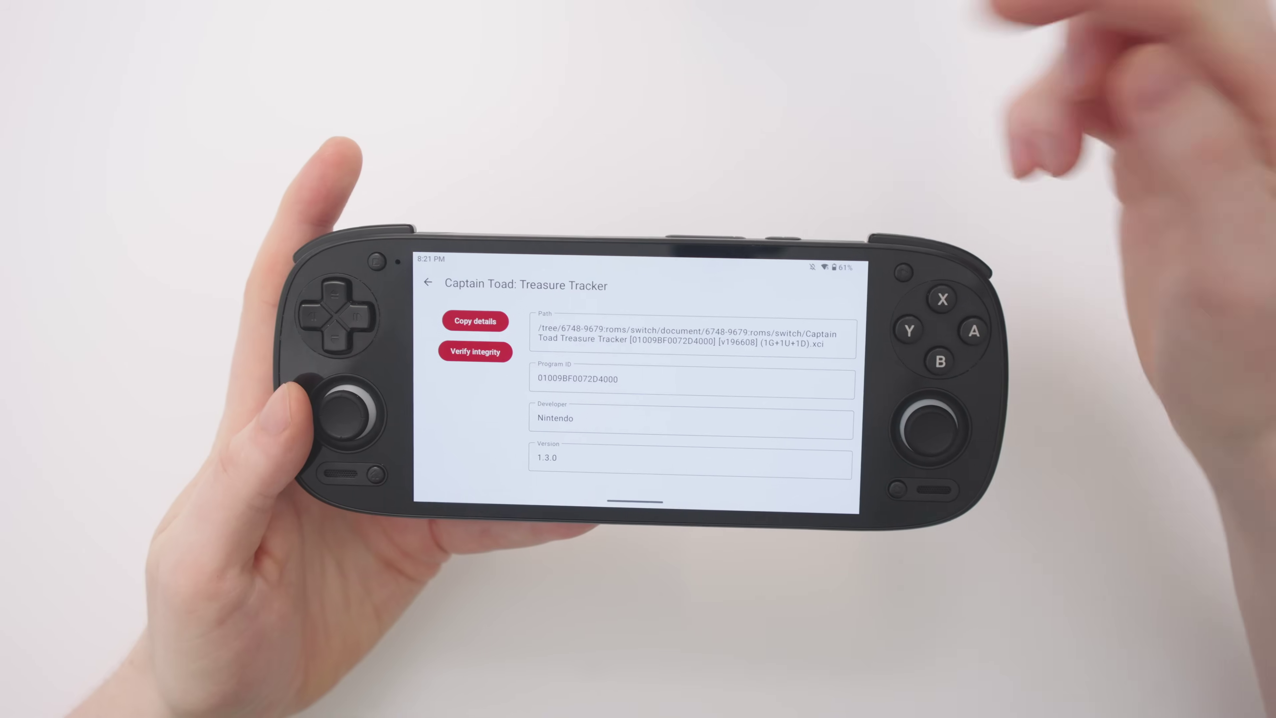
key(Escape)
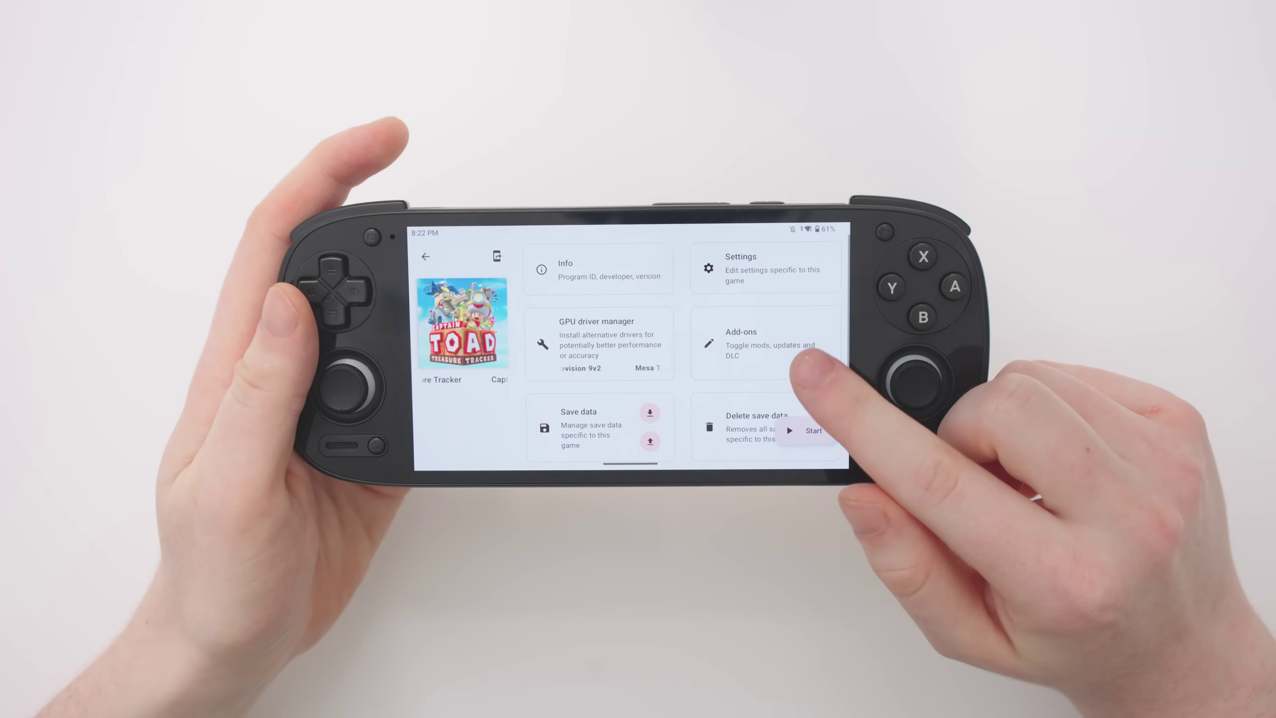
click(784, 347)
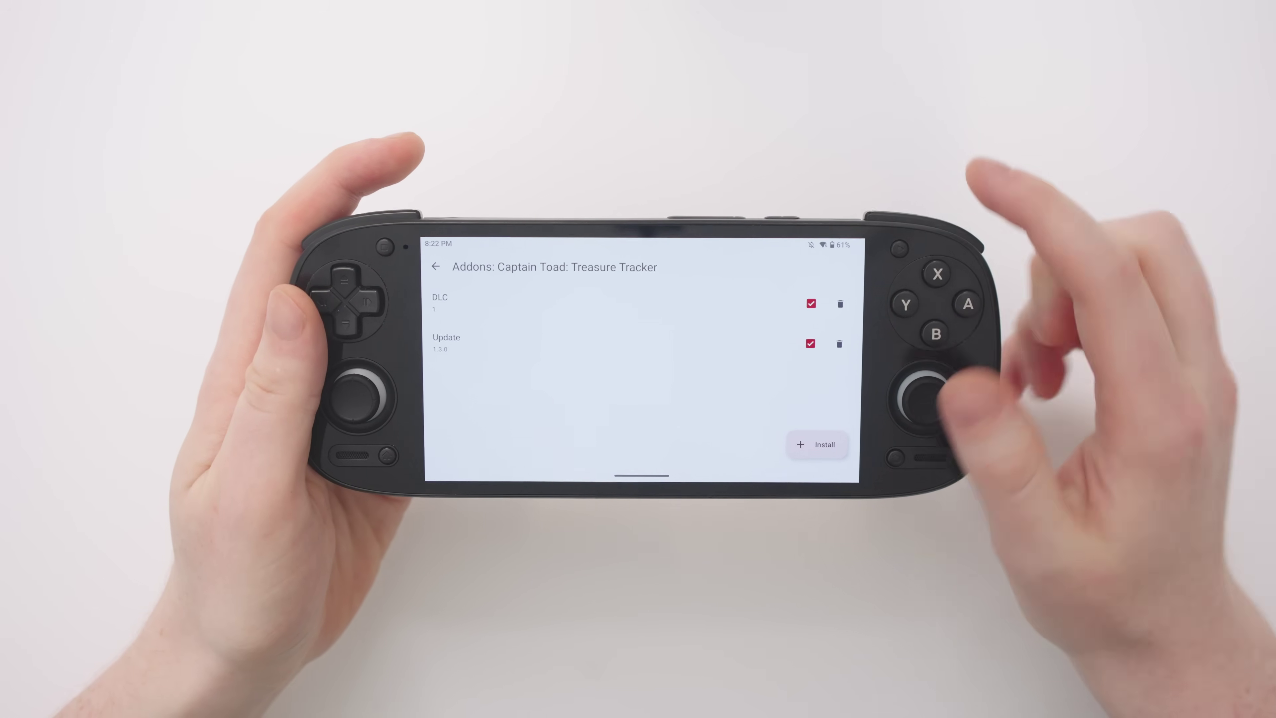
click(811, 301)
click(809, 341)
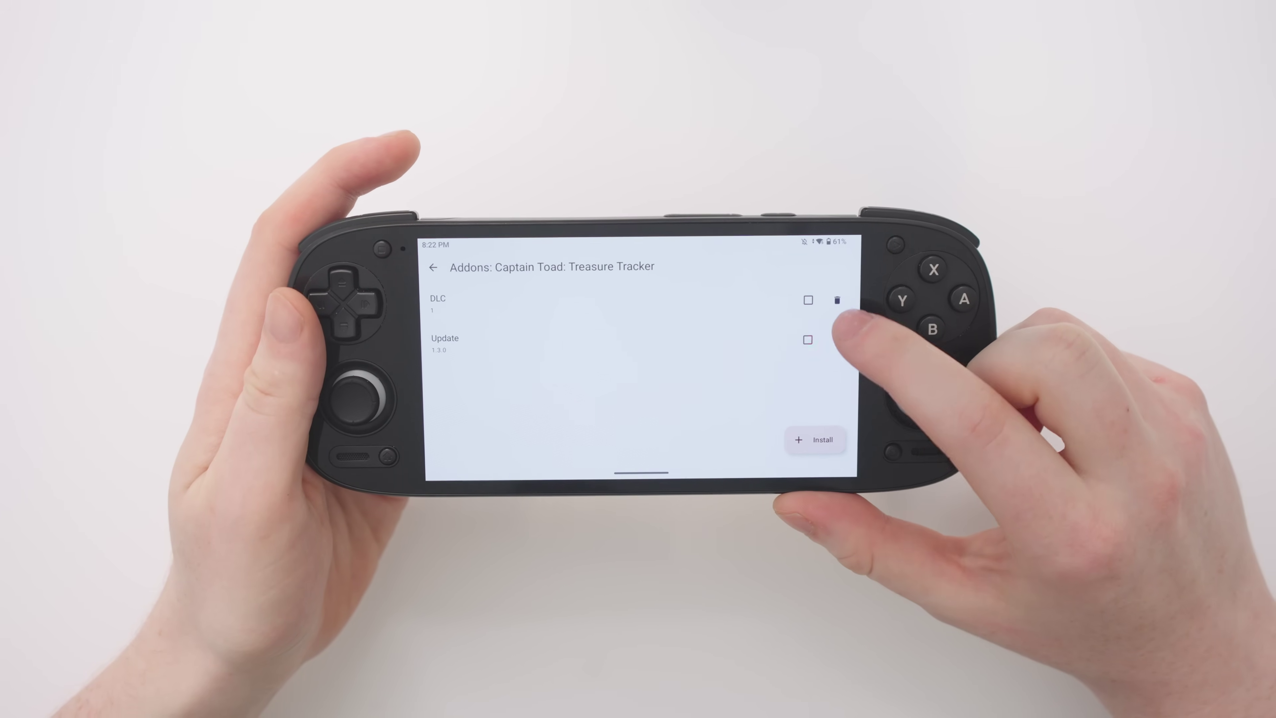
click(810, 341)
click(809, 303)
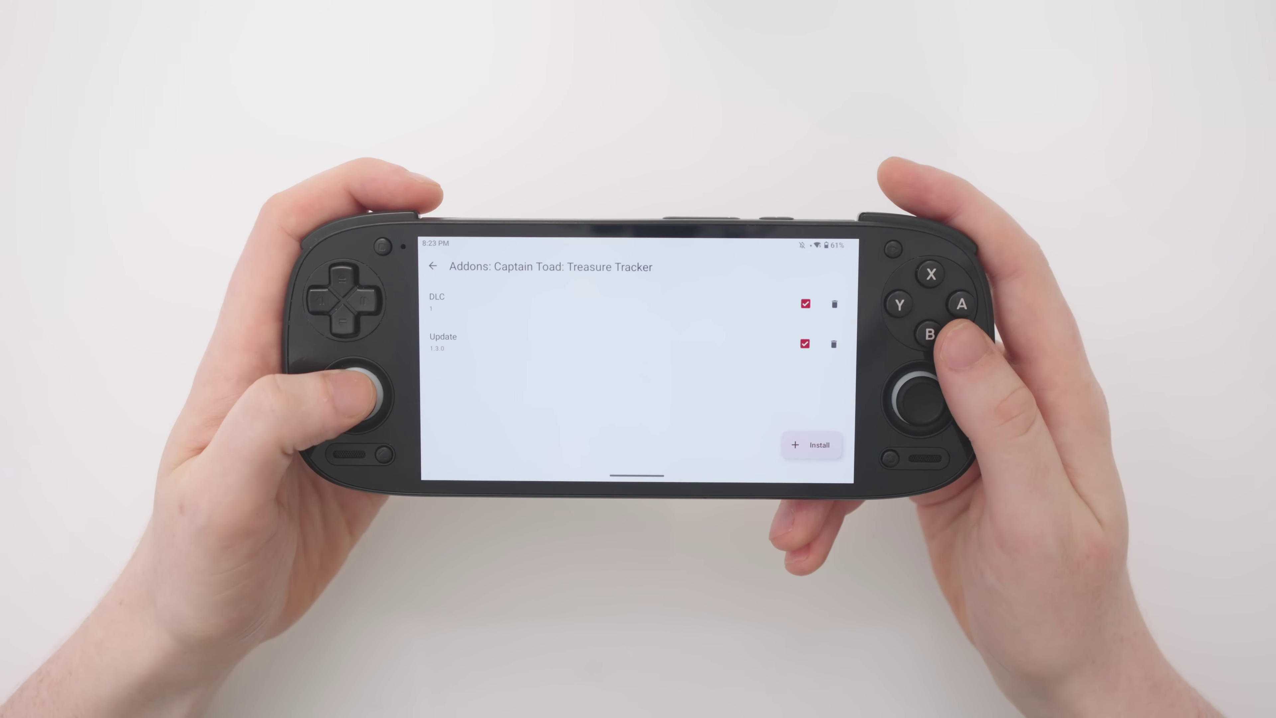
key(Escape)
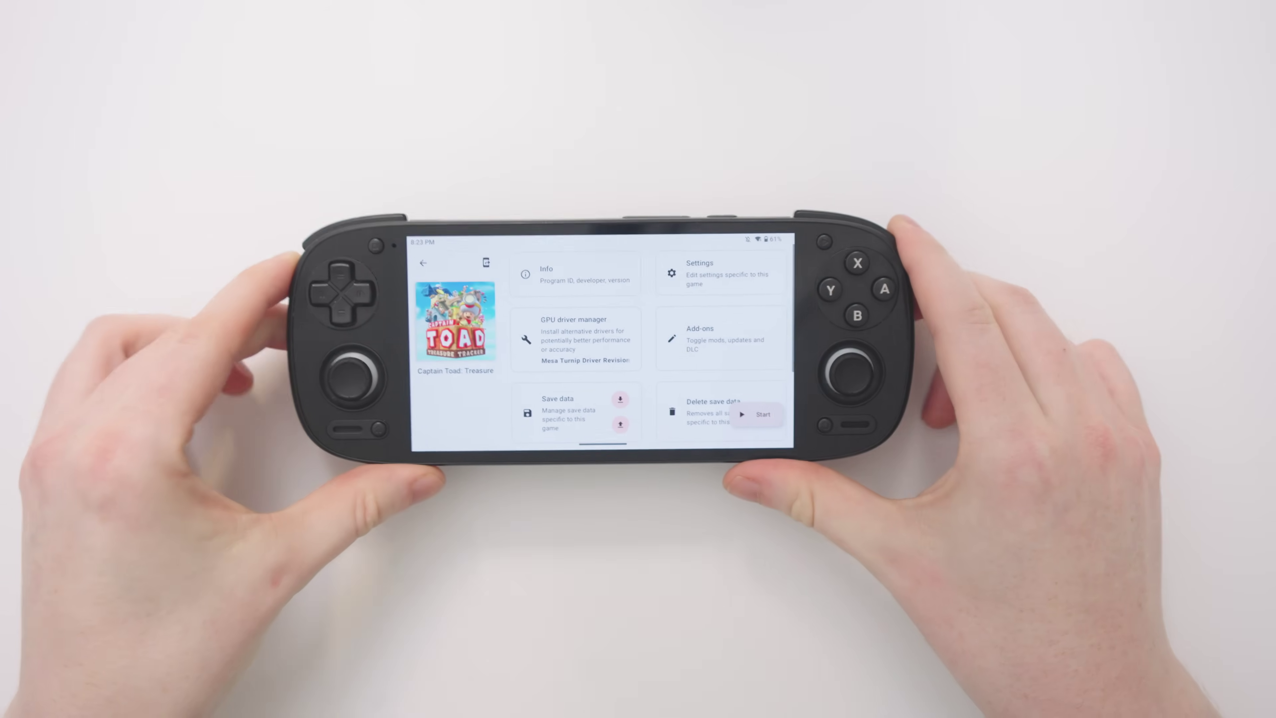